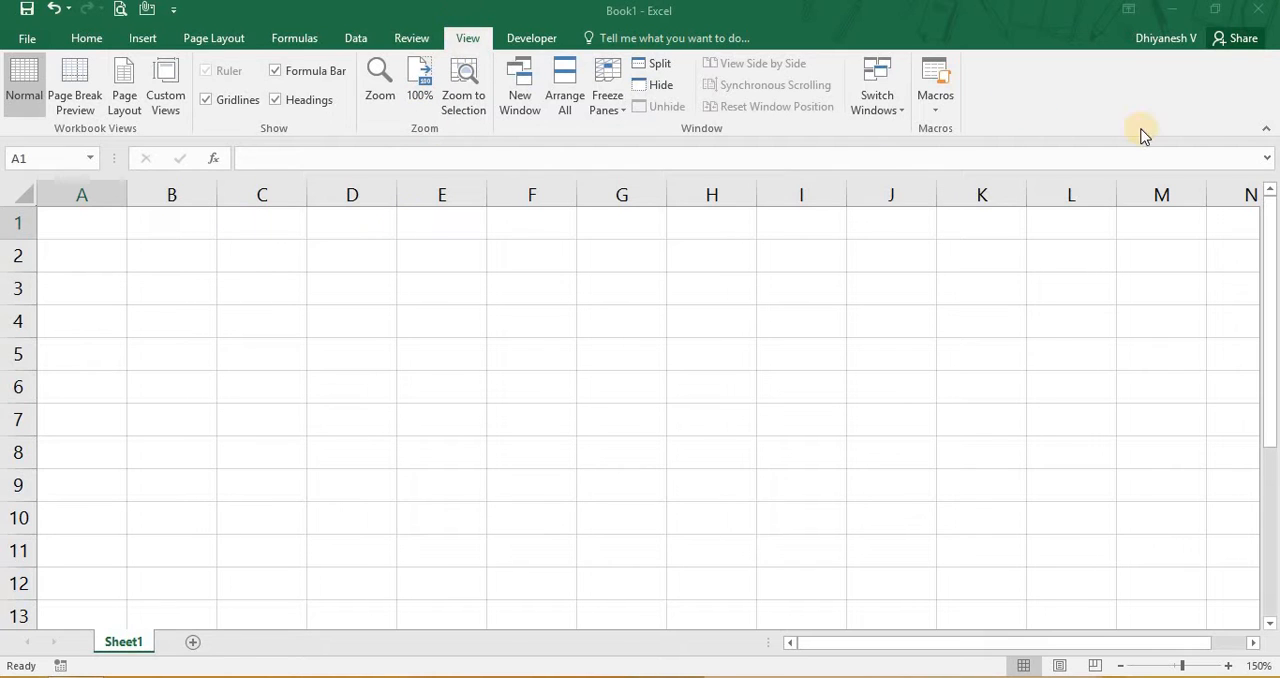
left_click(928, 108)
left_click(928, 108)
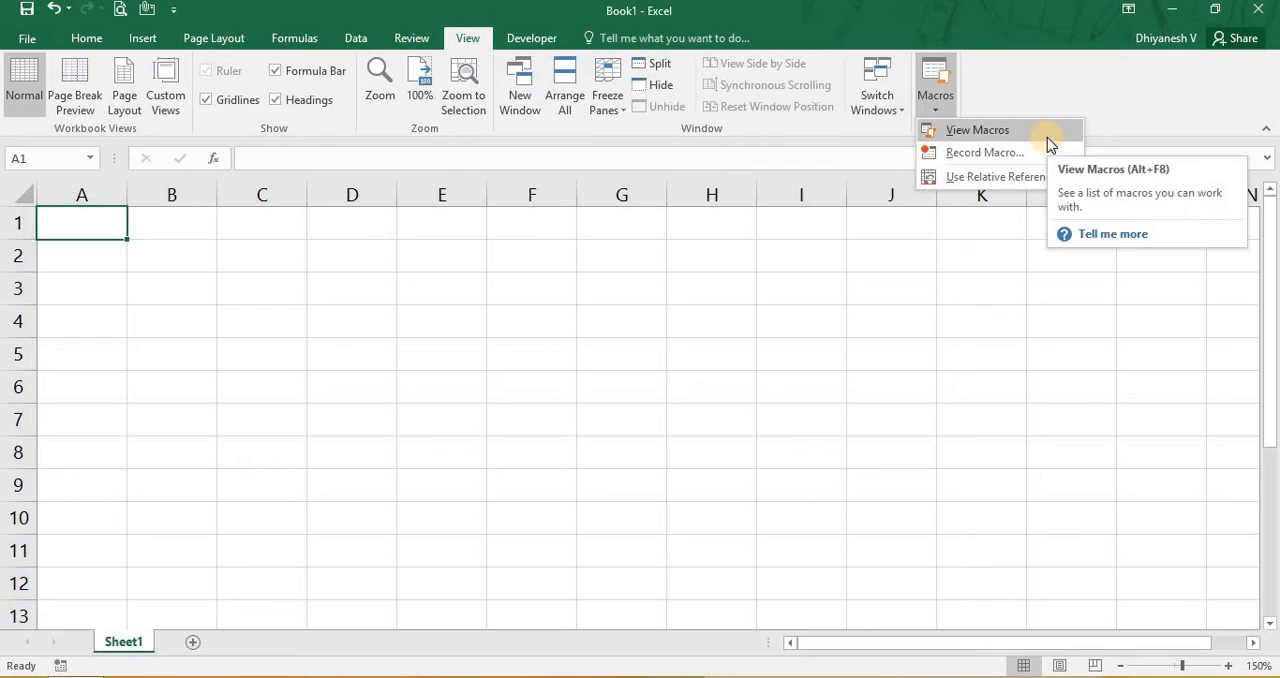
left_click(615, 290)
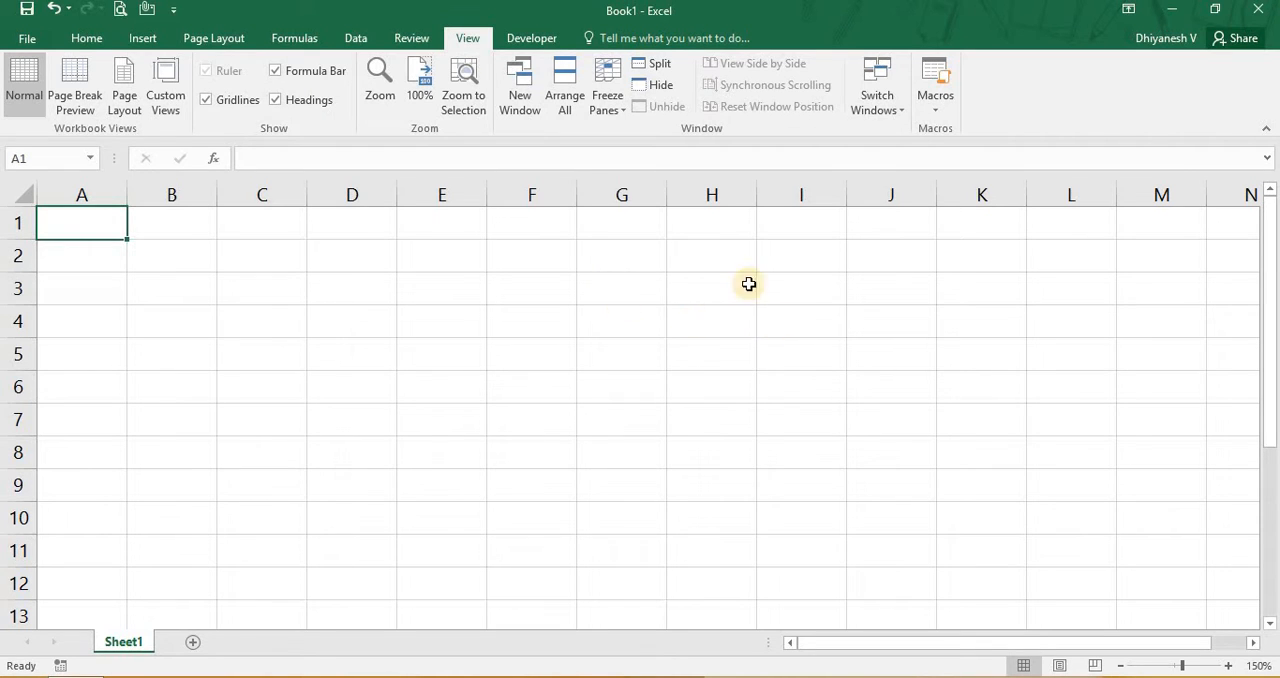
left_click(933, 112)
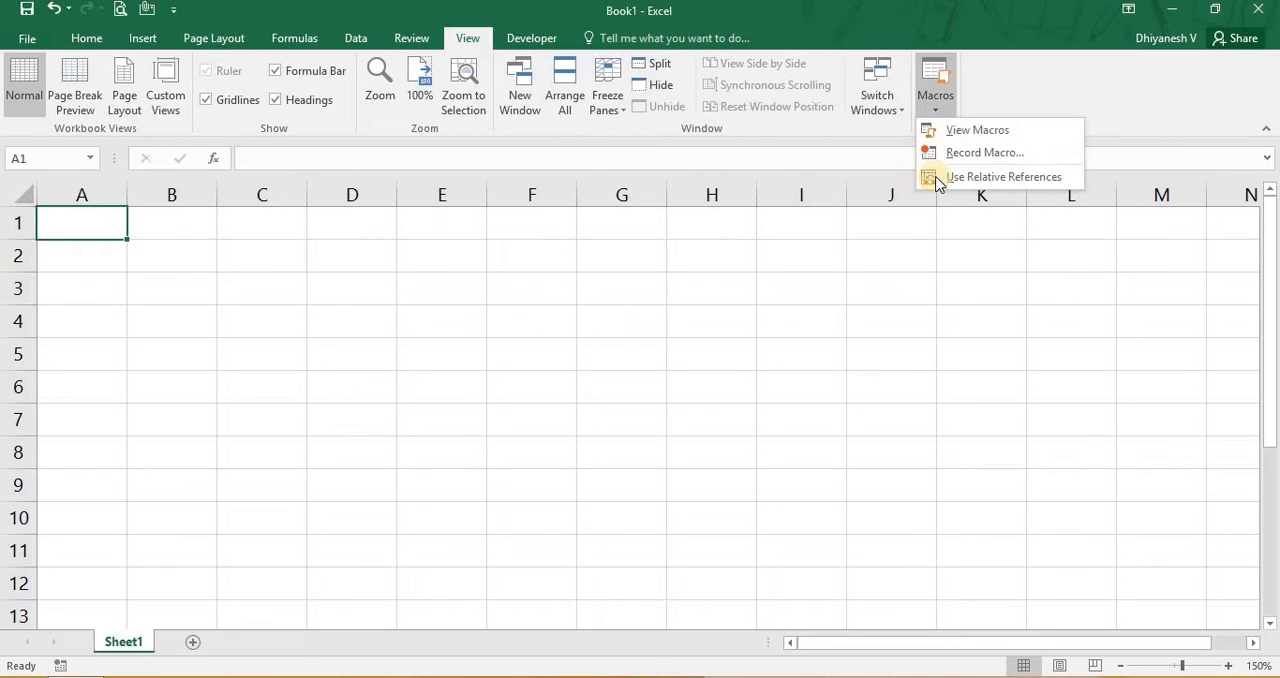
- Make sure the Developer tab is enabled in the ribbon customization options and confirm the settings
left_click(544, 39)
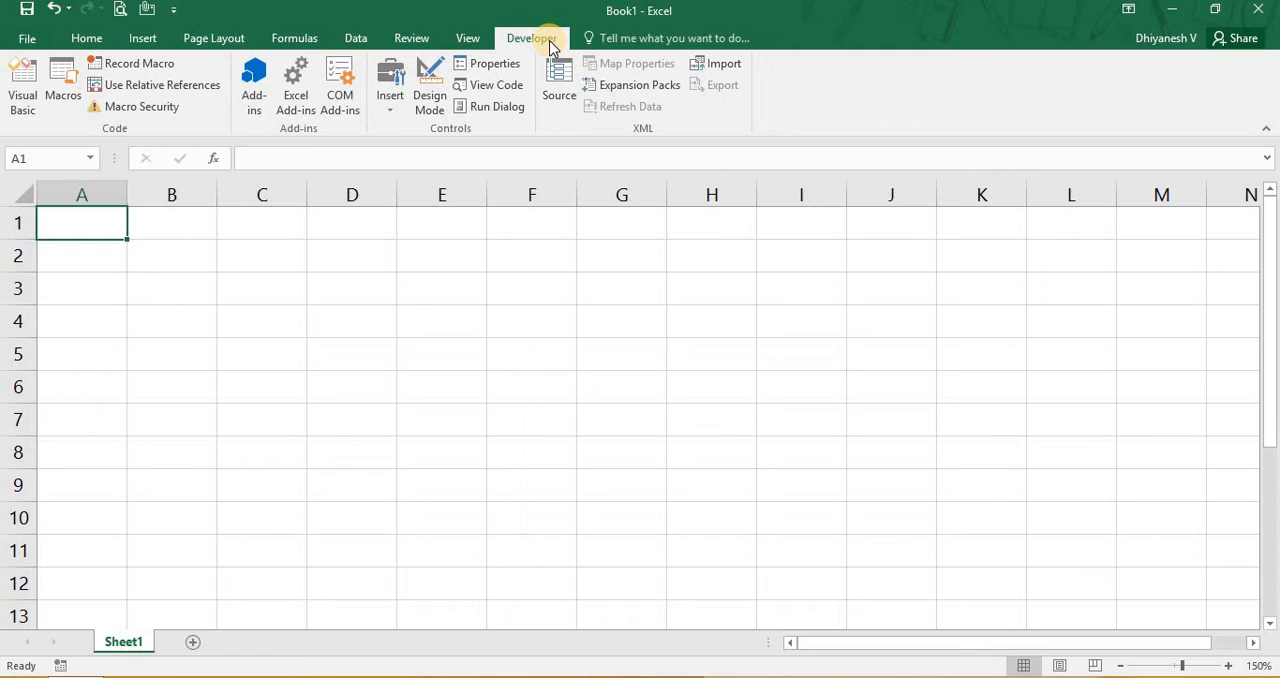
left_click(27, 38)
left_click(45, 495)
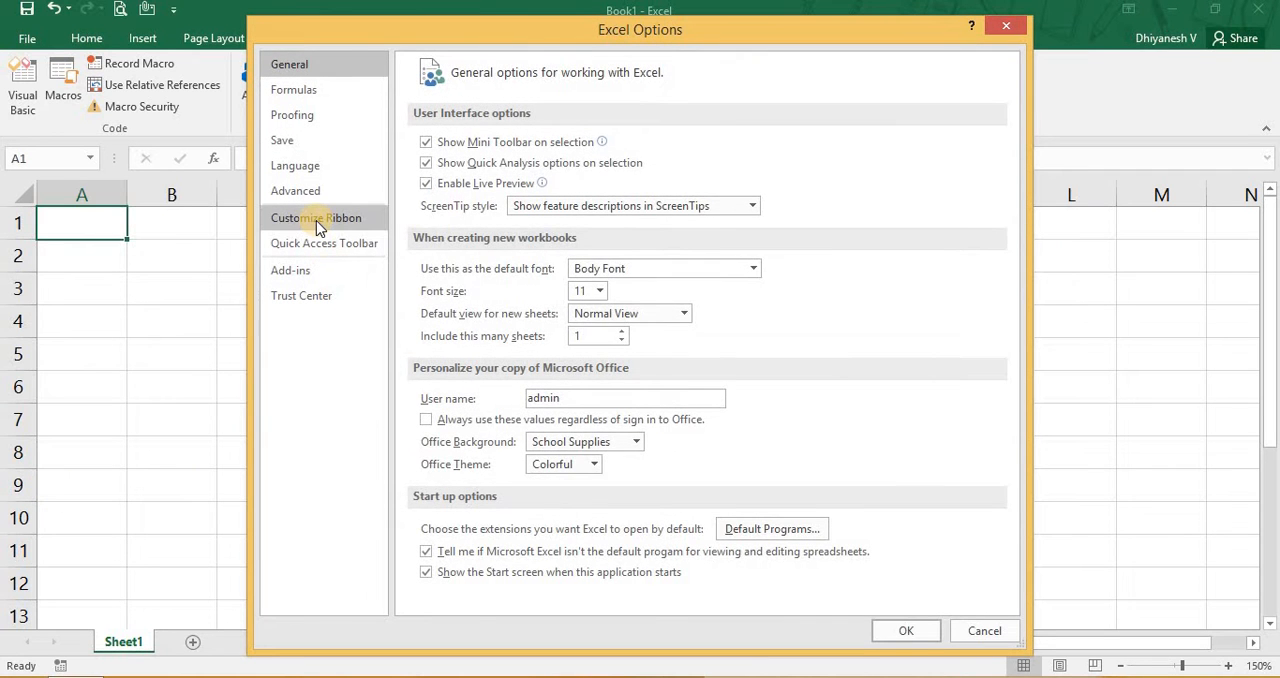
left_click(316, 220)
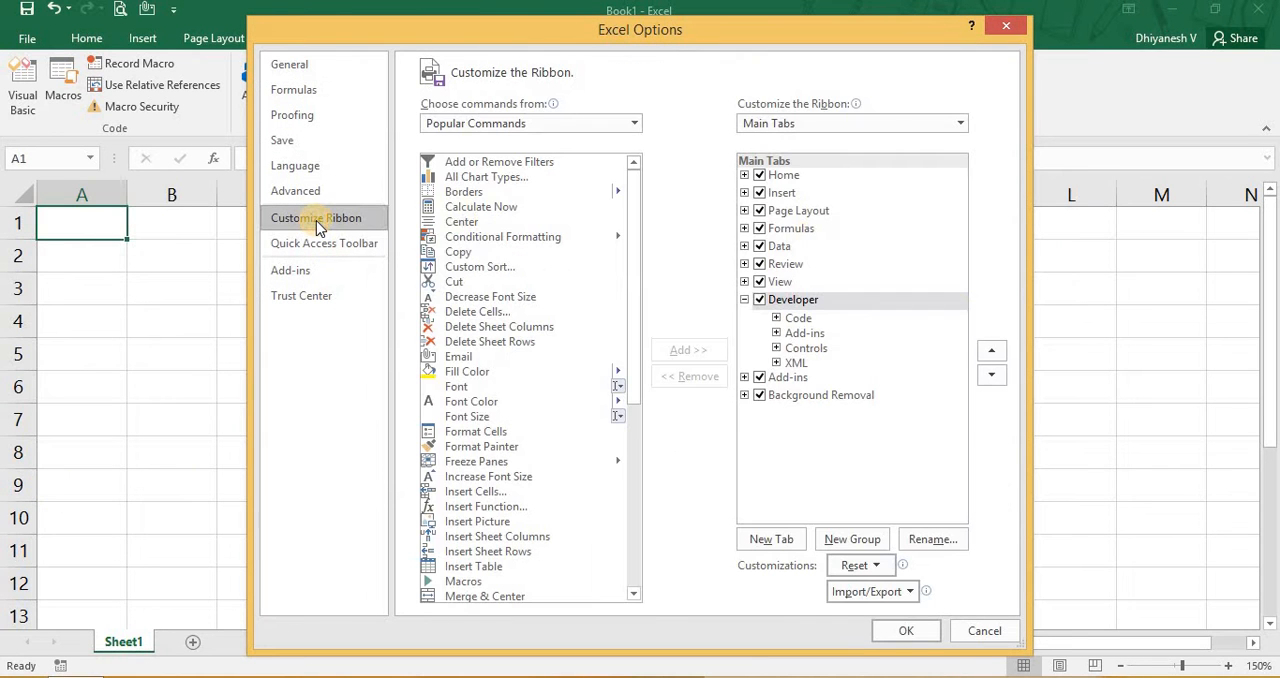
left_click(765, 304)
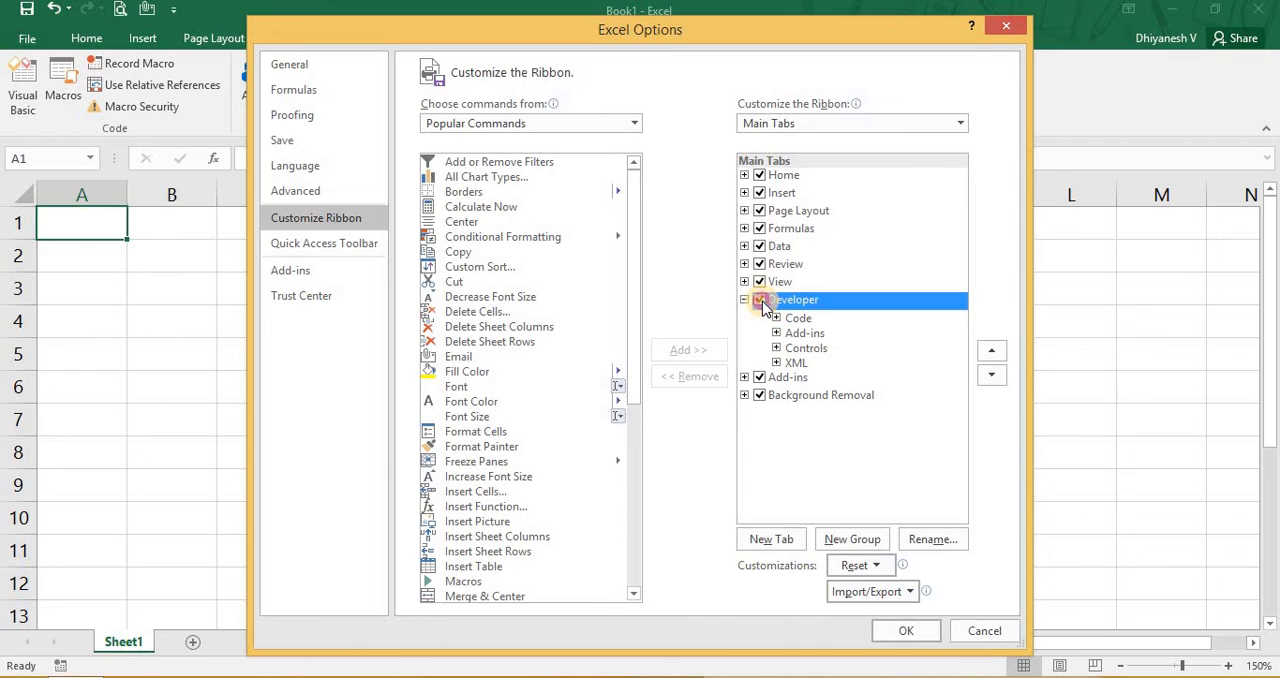
left_click(897, 634)
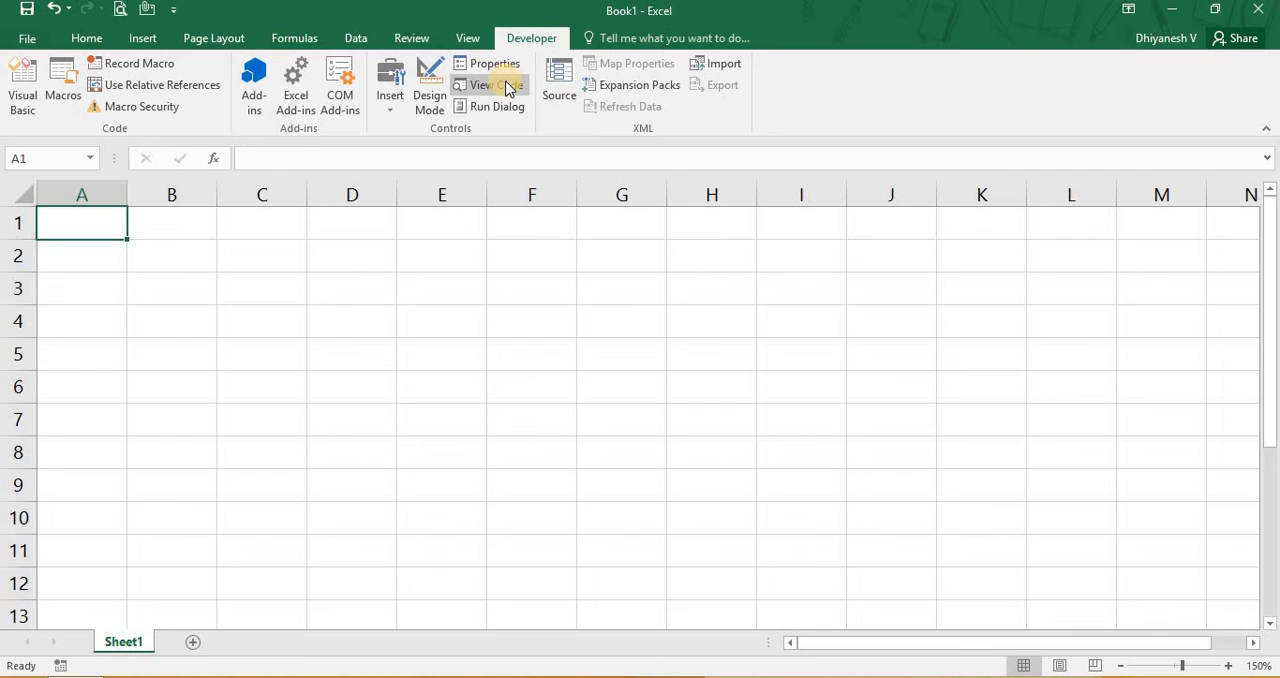
- Start recording a macro named Cell_A1, stored in This Workbook, with the description "Change cell A1 value"
left_click(149, 68)
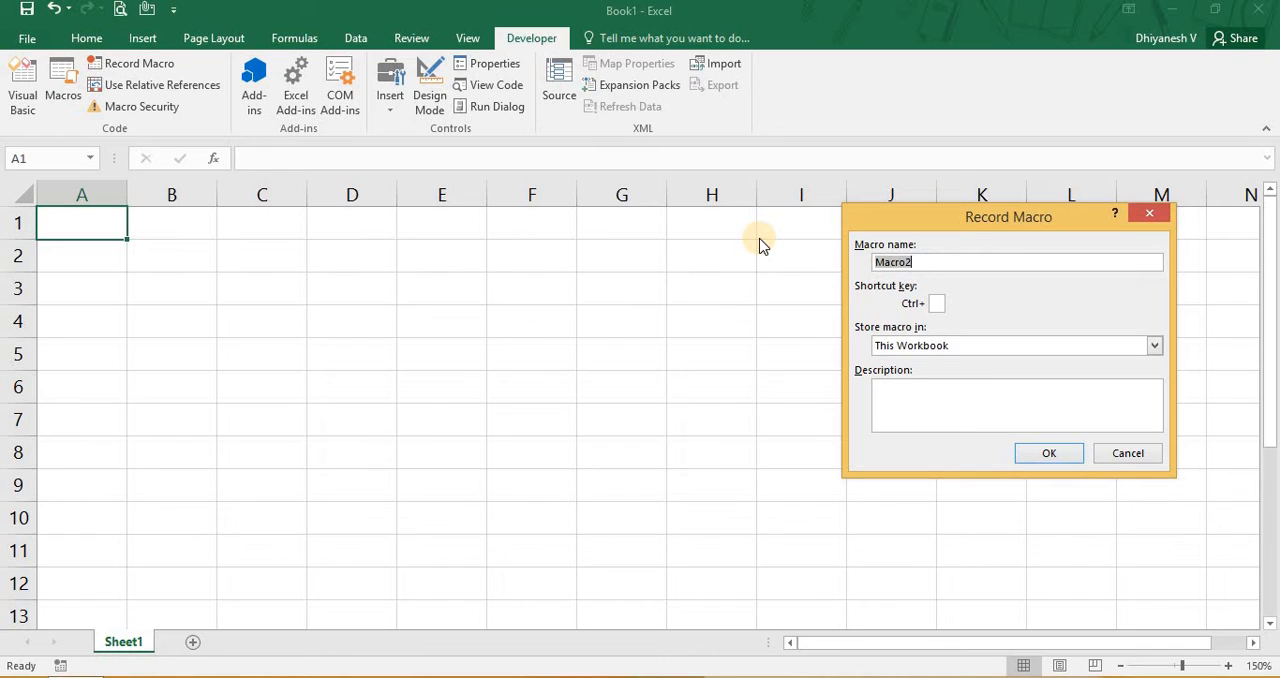
type("Cell_A1")
left_click(894, 266)
left_click(936, 302)
left_click(911, 402)
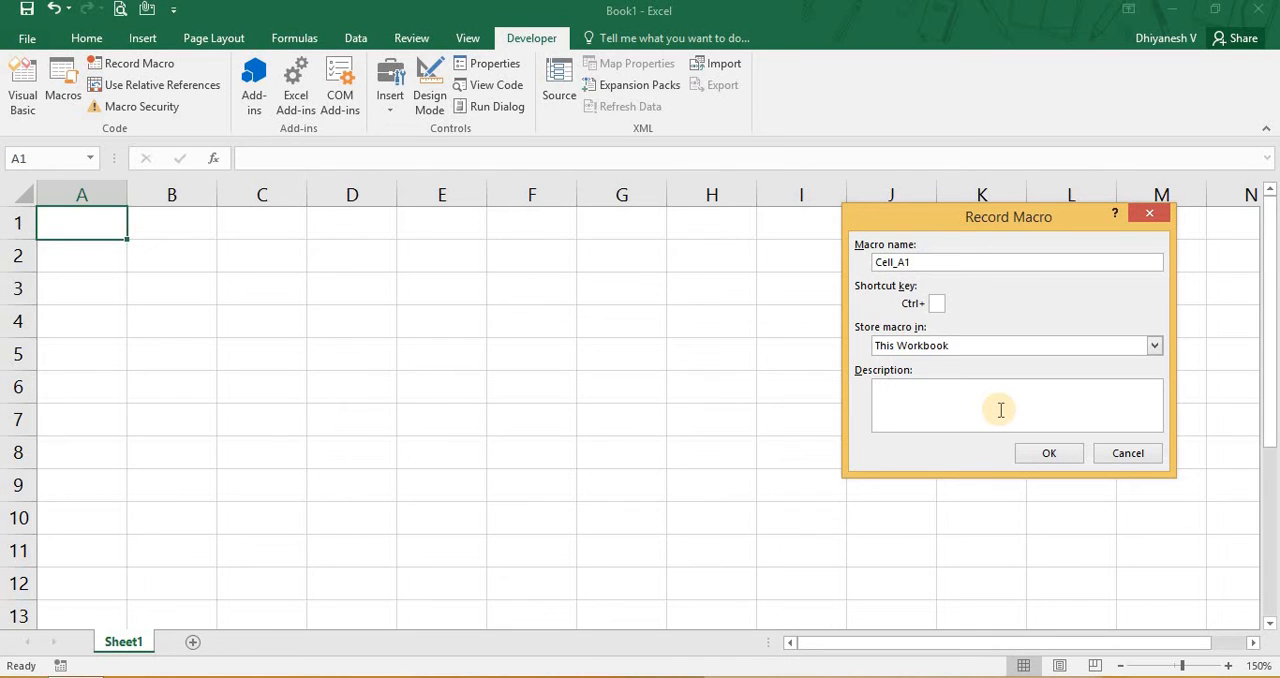
type("Change cell A1 value")
left_click(1063, 455)
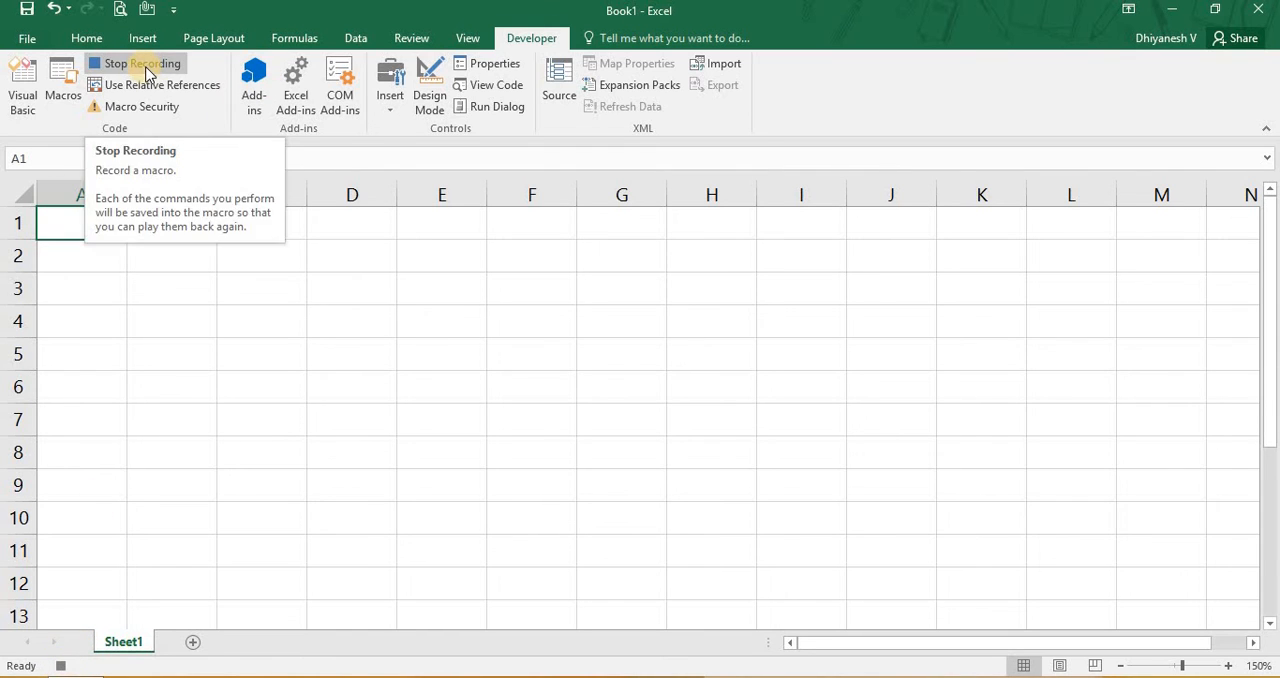
left_click(459, 38)
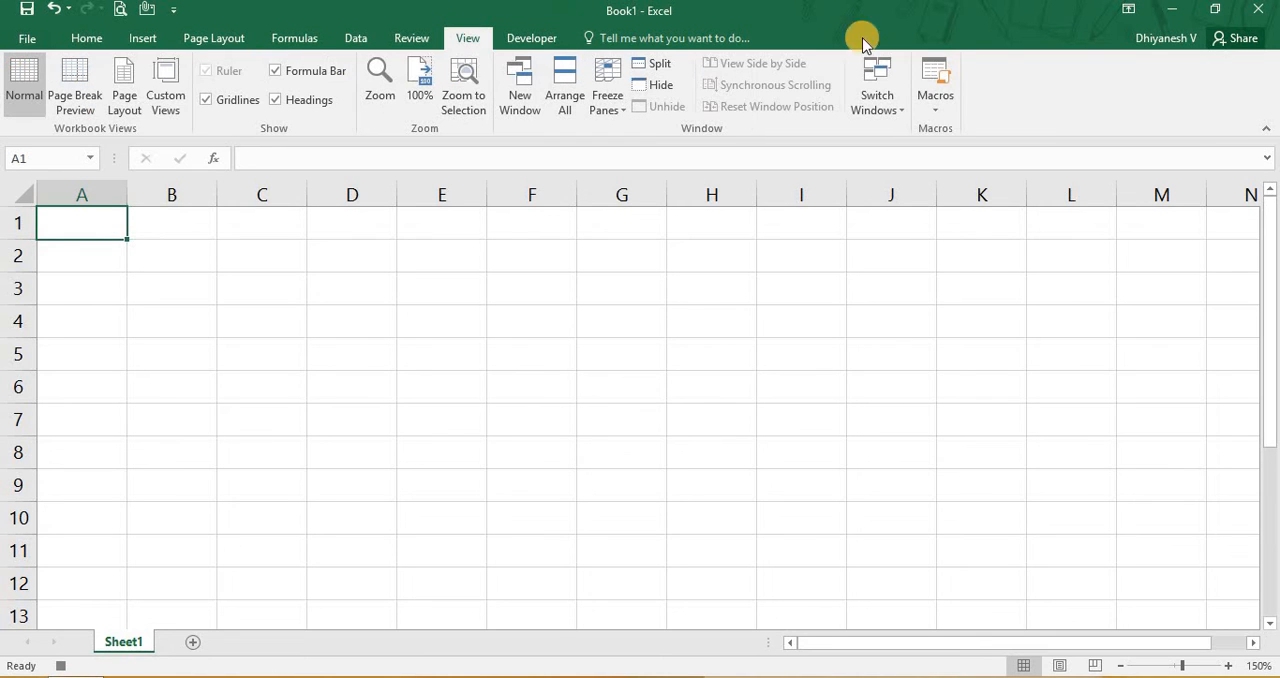
left_click(945, 100)
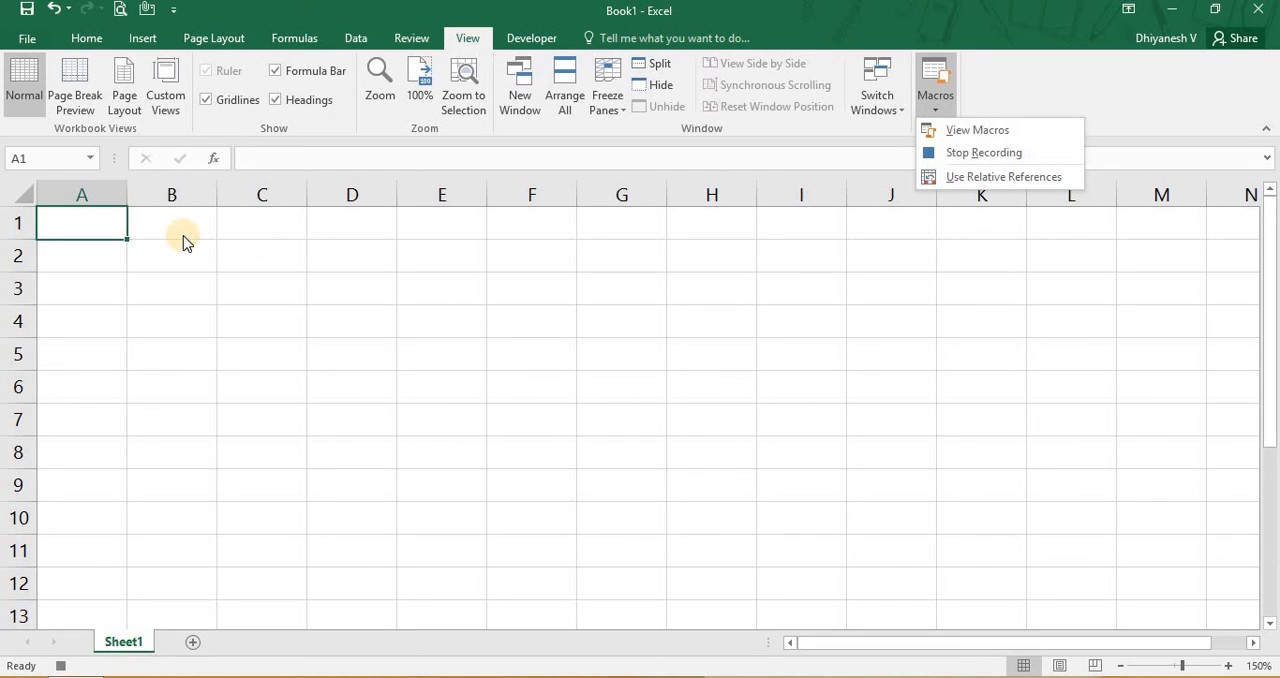
left_click(106, 228)
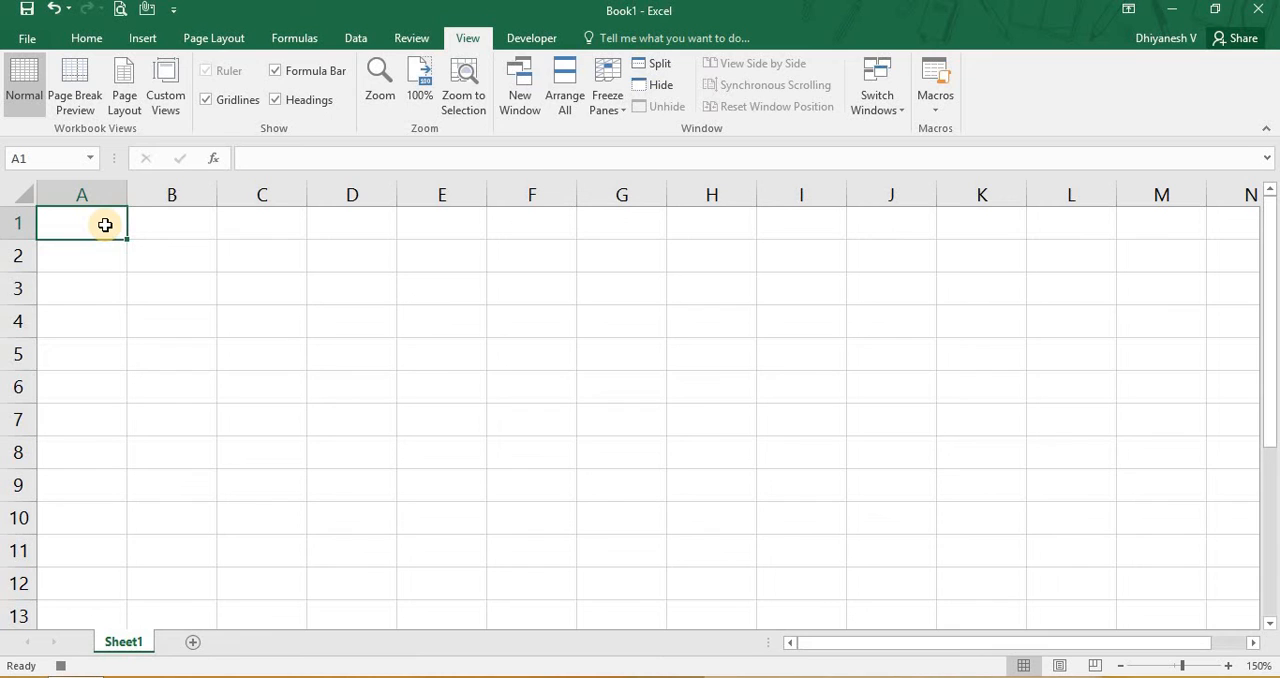
- Enter 56 in cell A1 and stop the macro recording
double_click(105, 225)
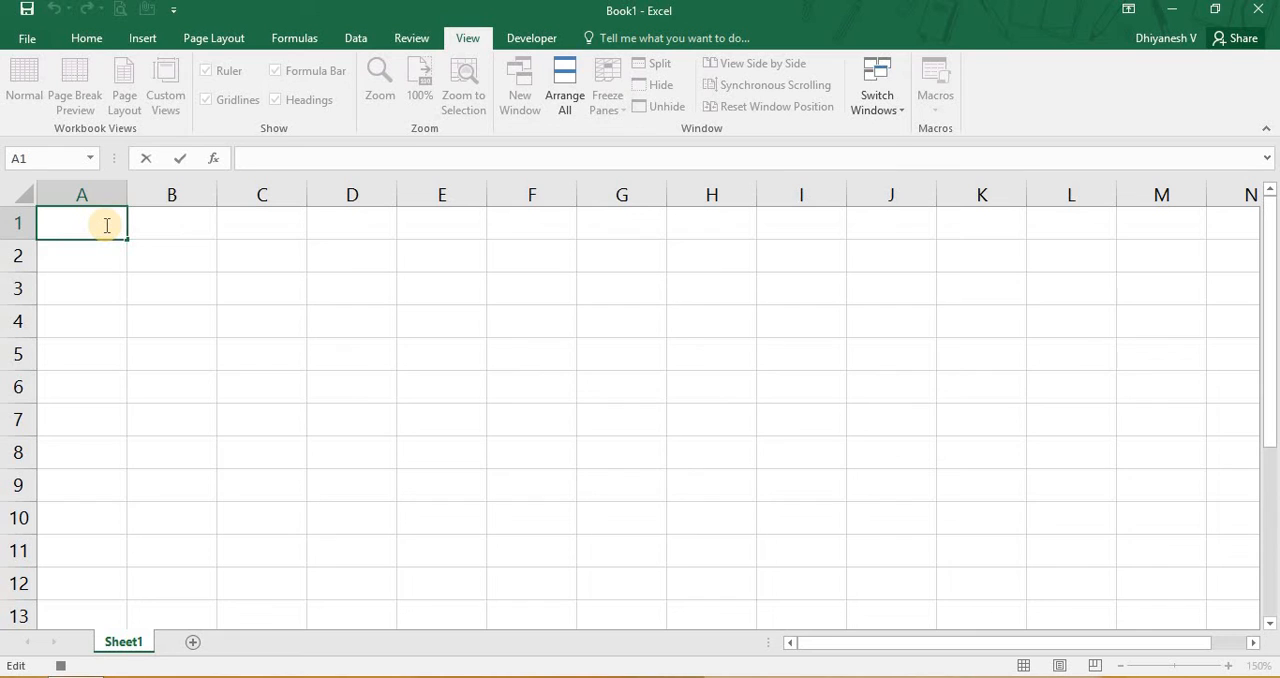
type("56")
key("Return")
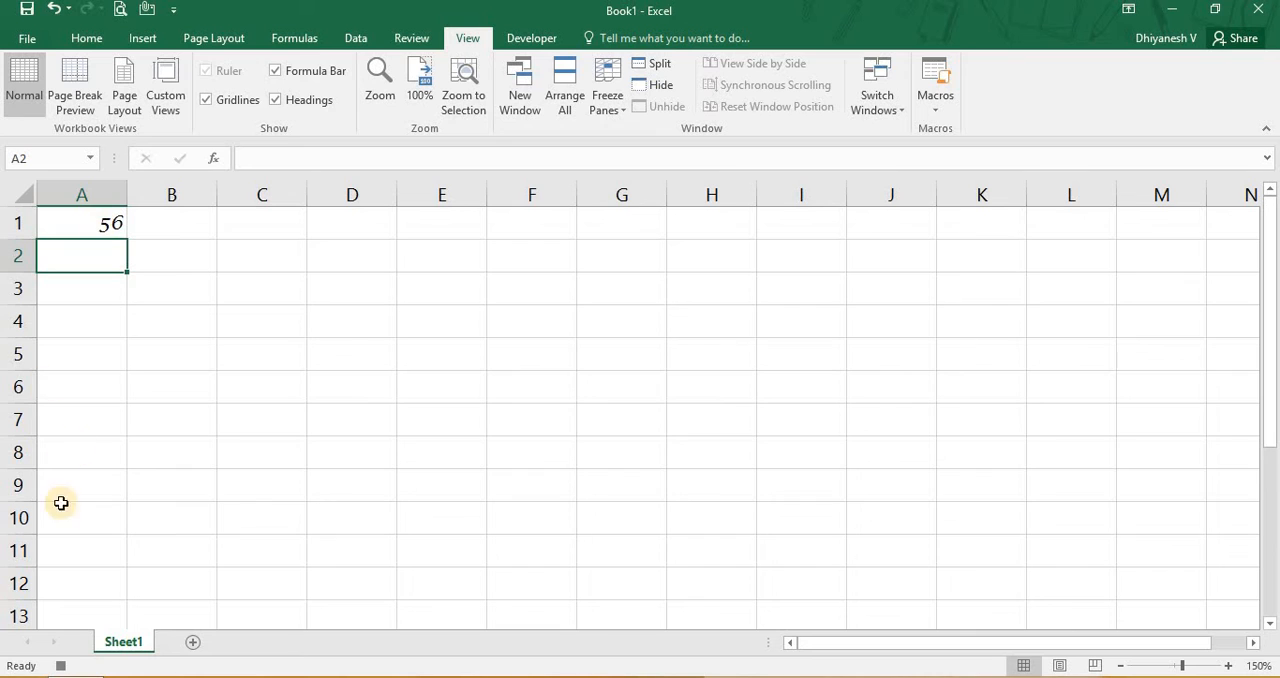
left_click(62, 665)
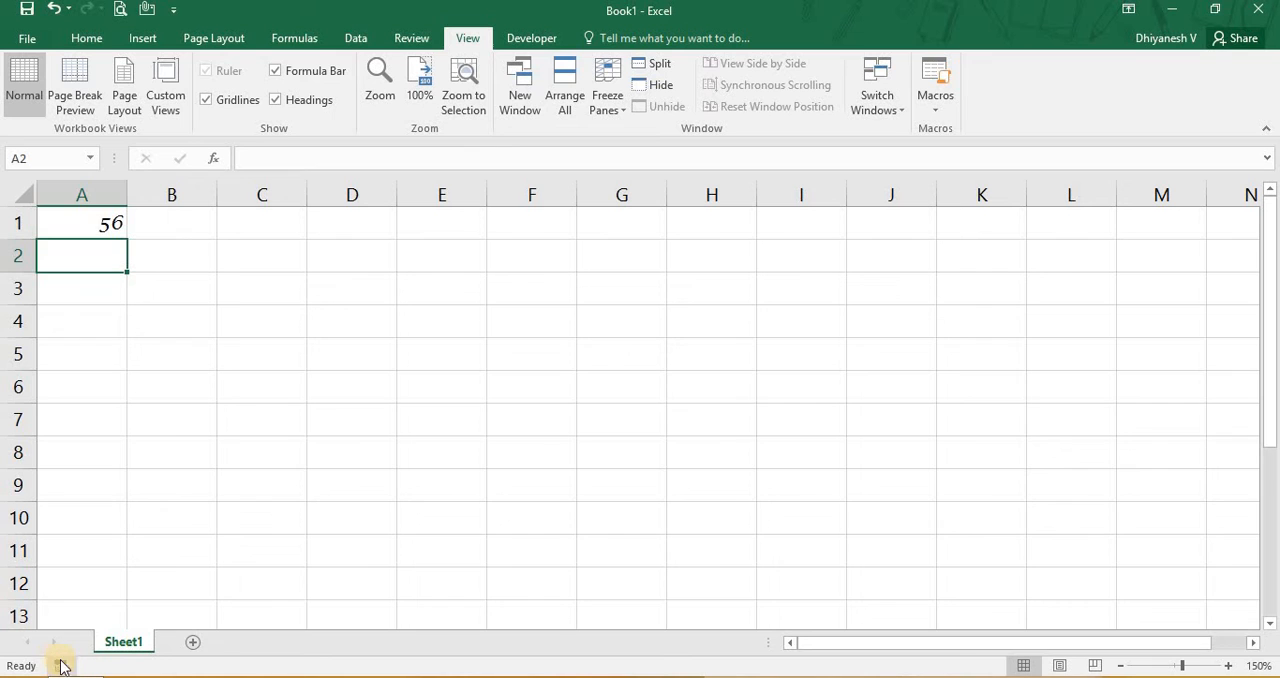
- View the description of the Cell_A1 macro in the macro list and close the list without running it
left_click(941, 100)
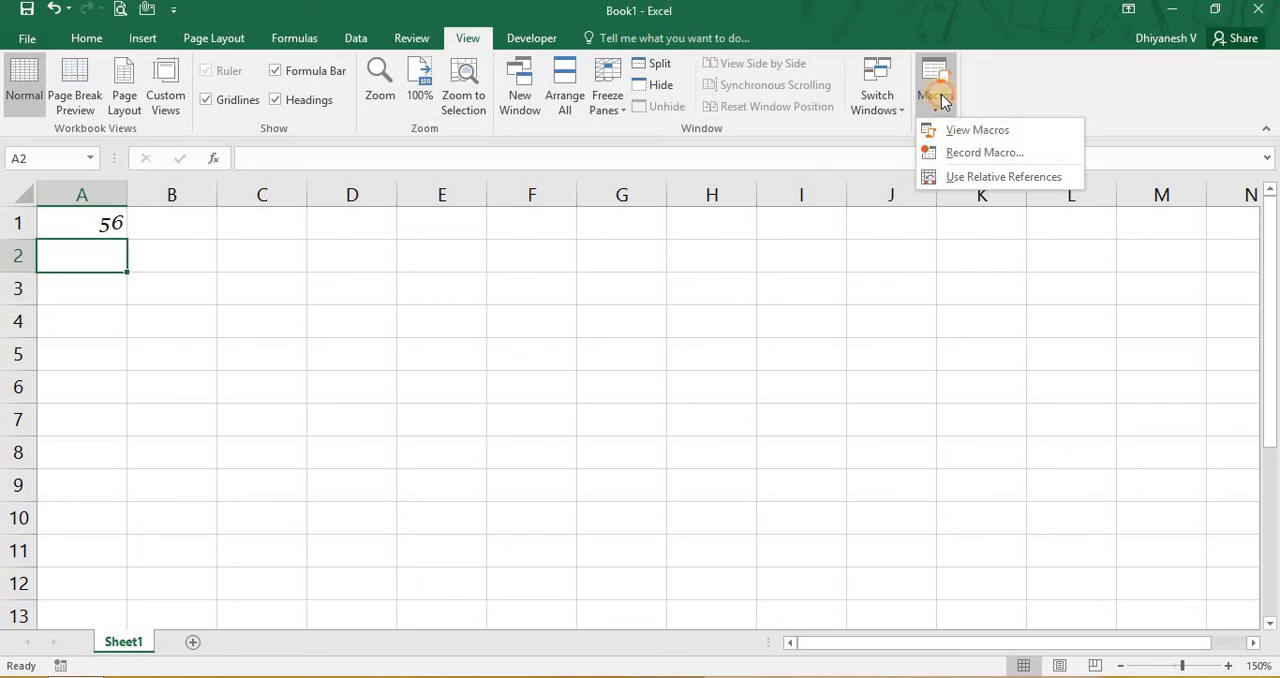
left_click(527, 37)
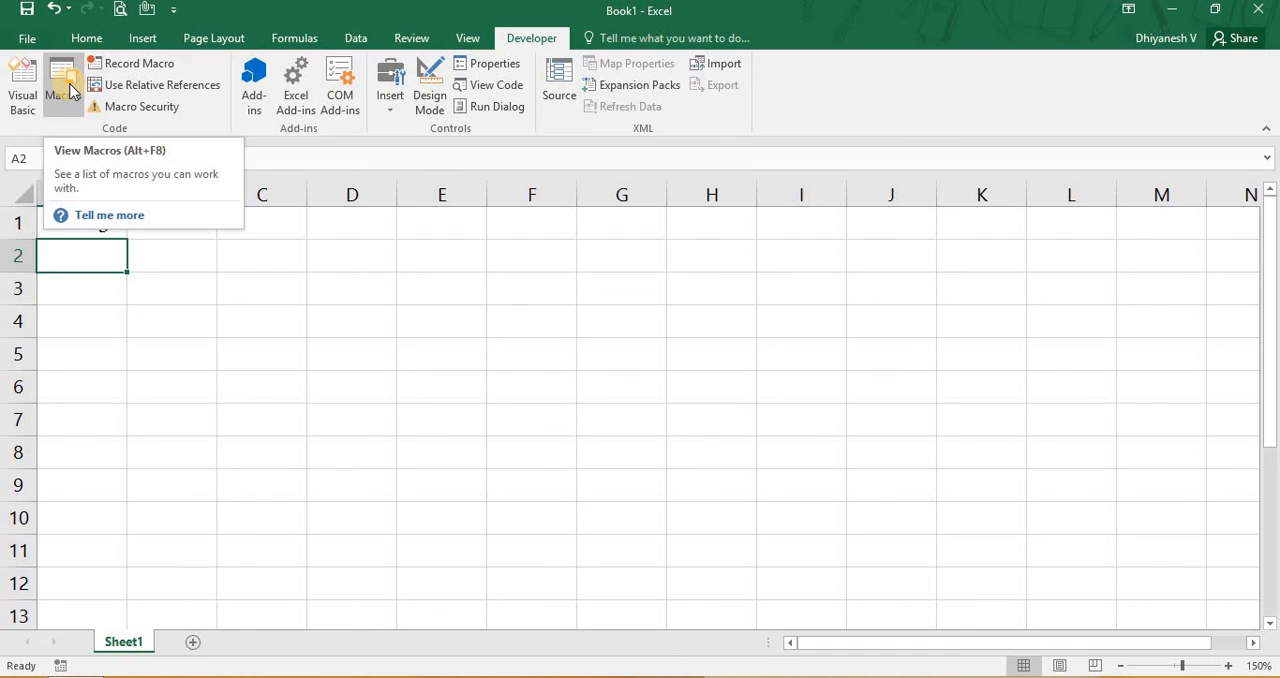
left_click(480, 42)
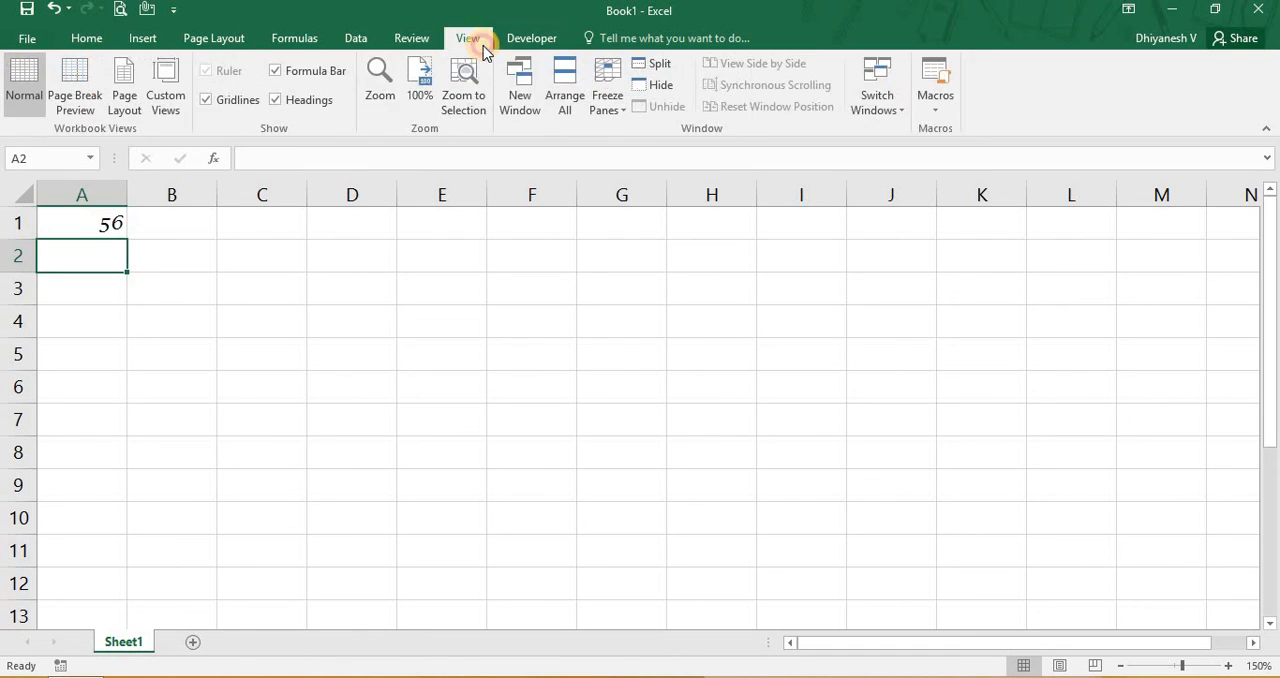
left_click(935, 108)
left_click(950, 126)
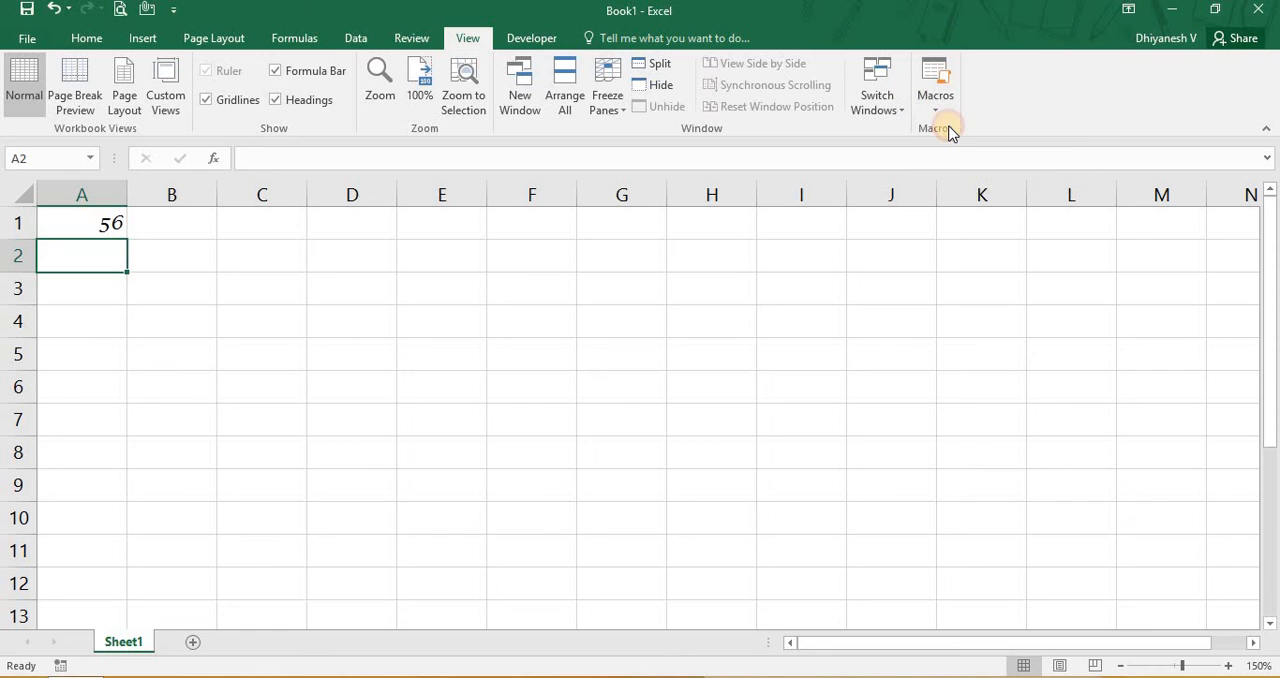
left_click(884, 260)
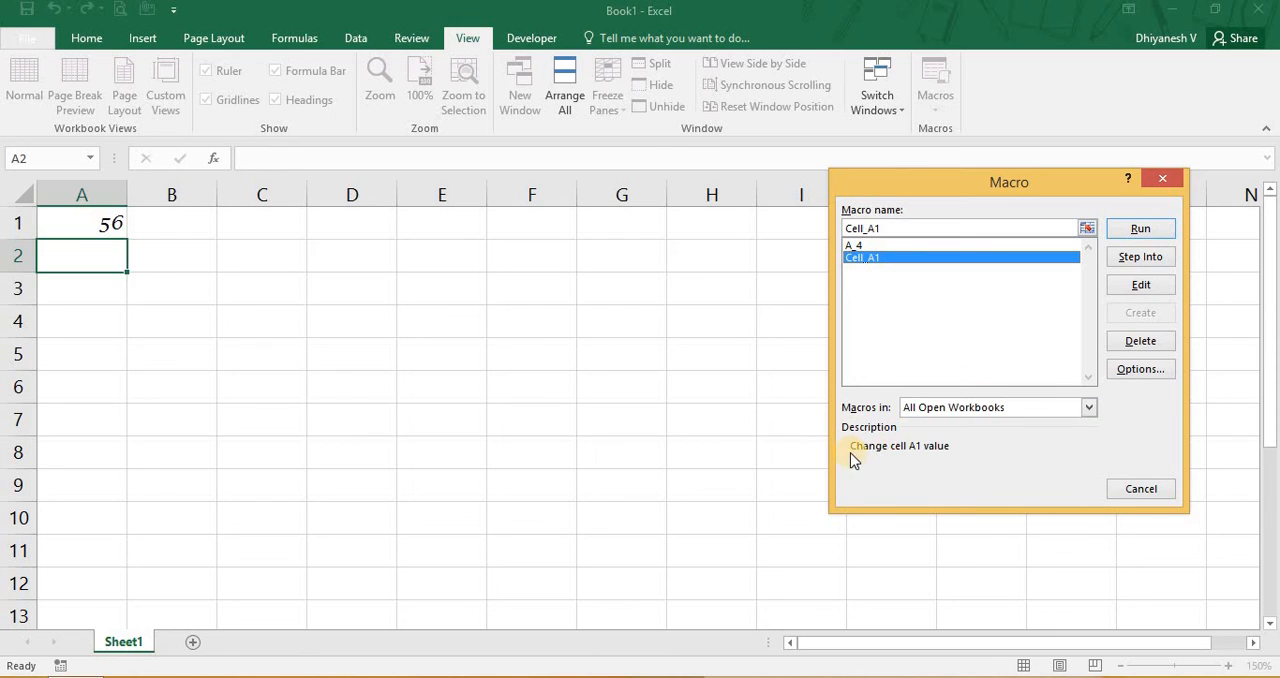
left_click(1131, 494)
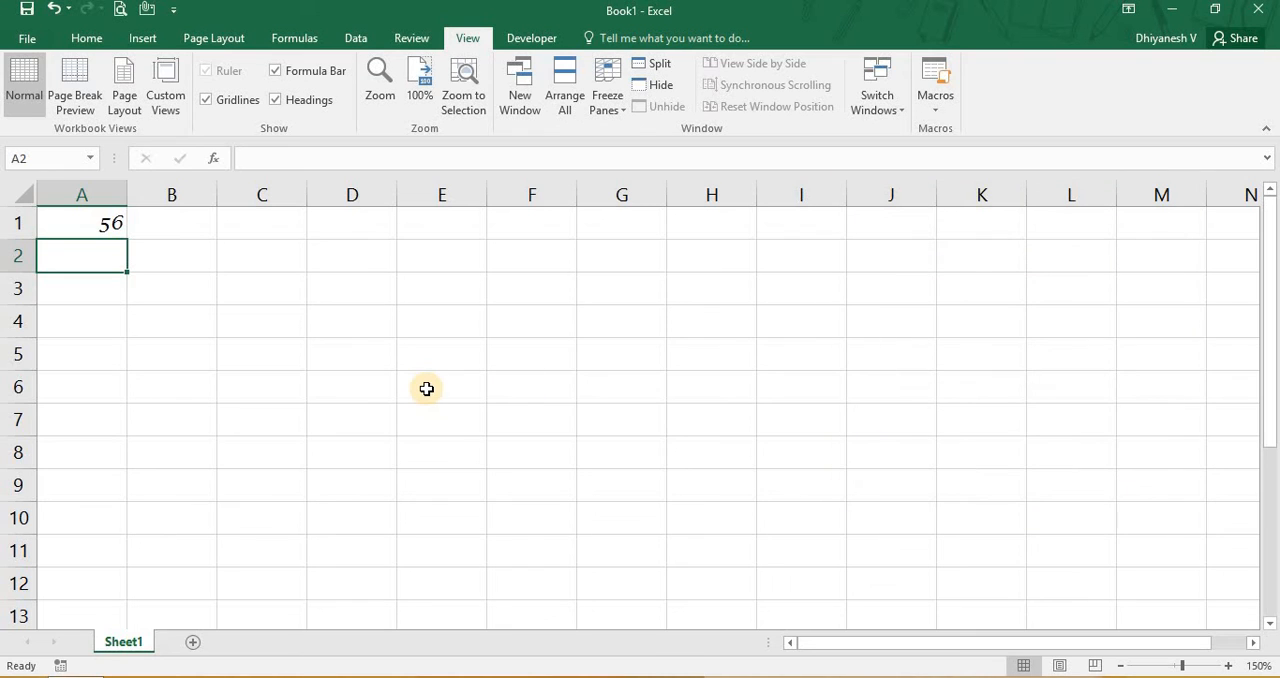
- Replace the value in cell A1 with 89
key("Up")
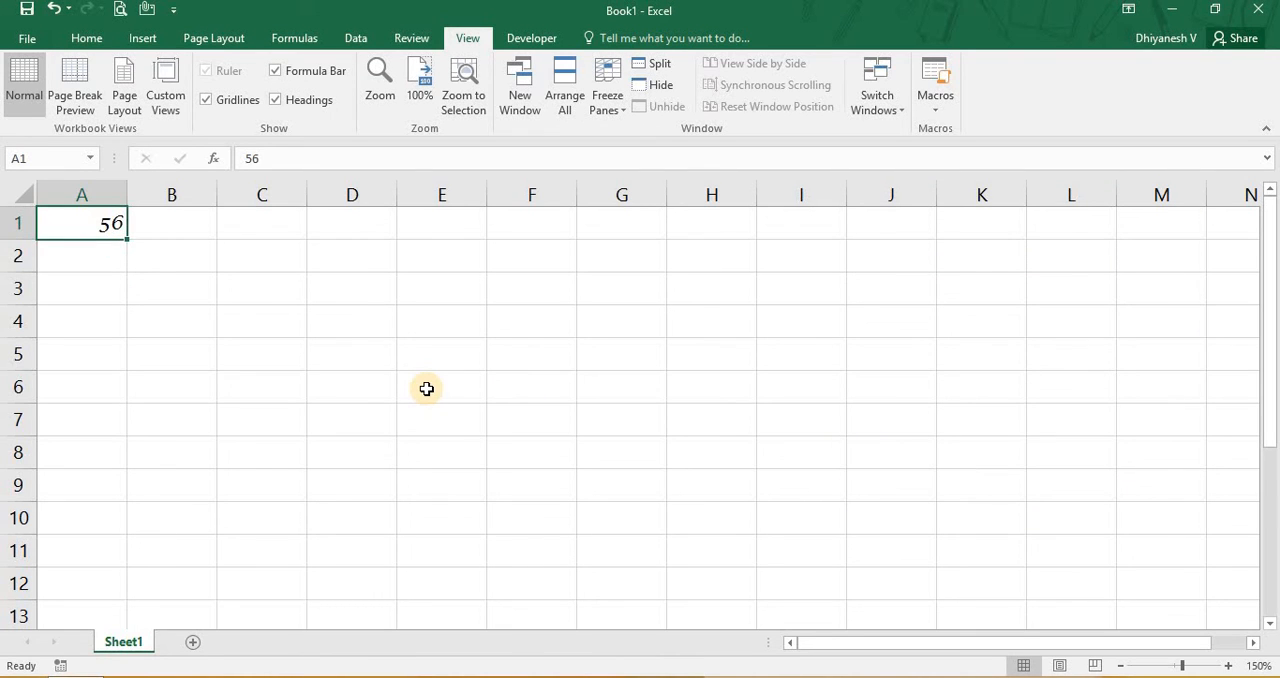
type("89")
key("Return")
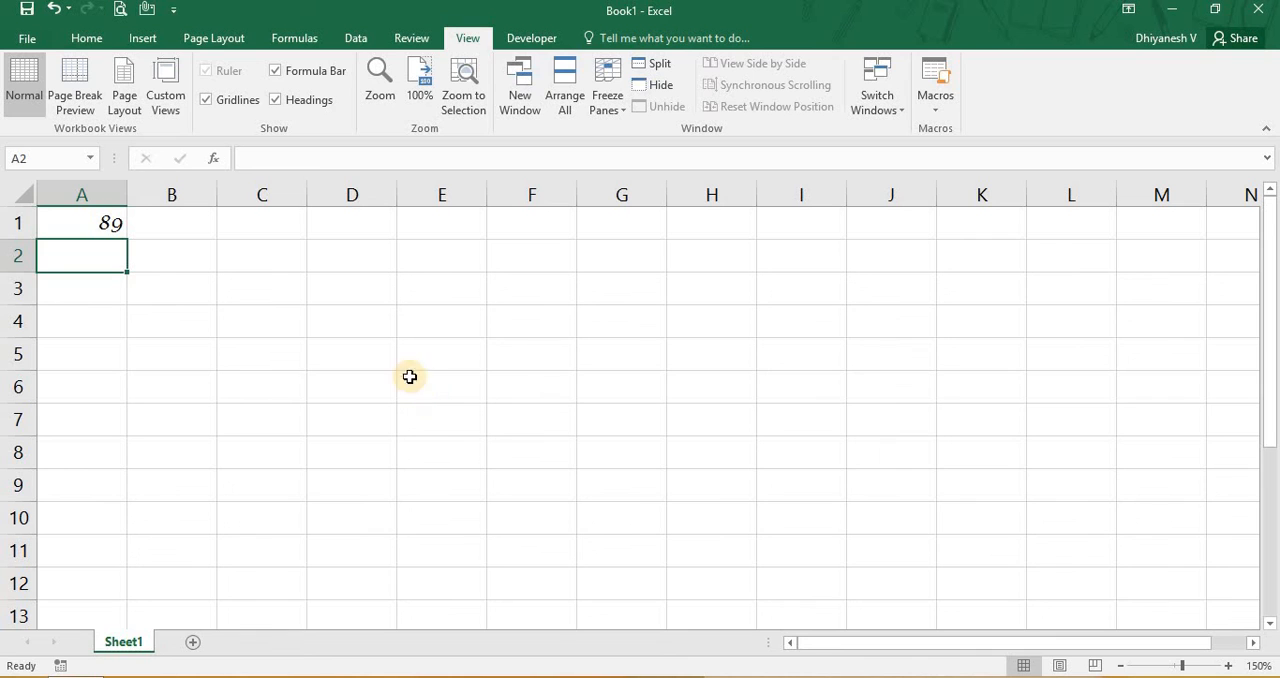
- Run the Cell_A1 macro from the list of macros in all open workbooks
left_click(935, 108)
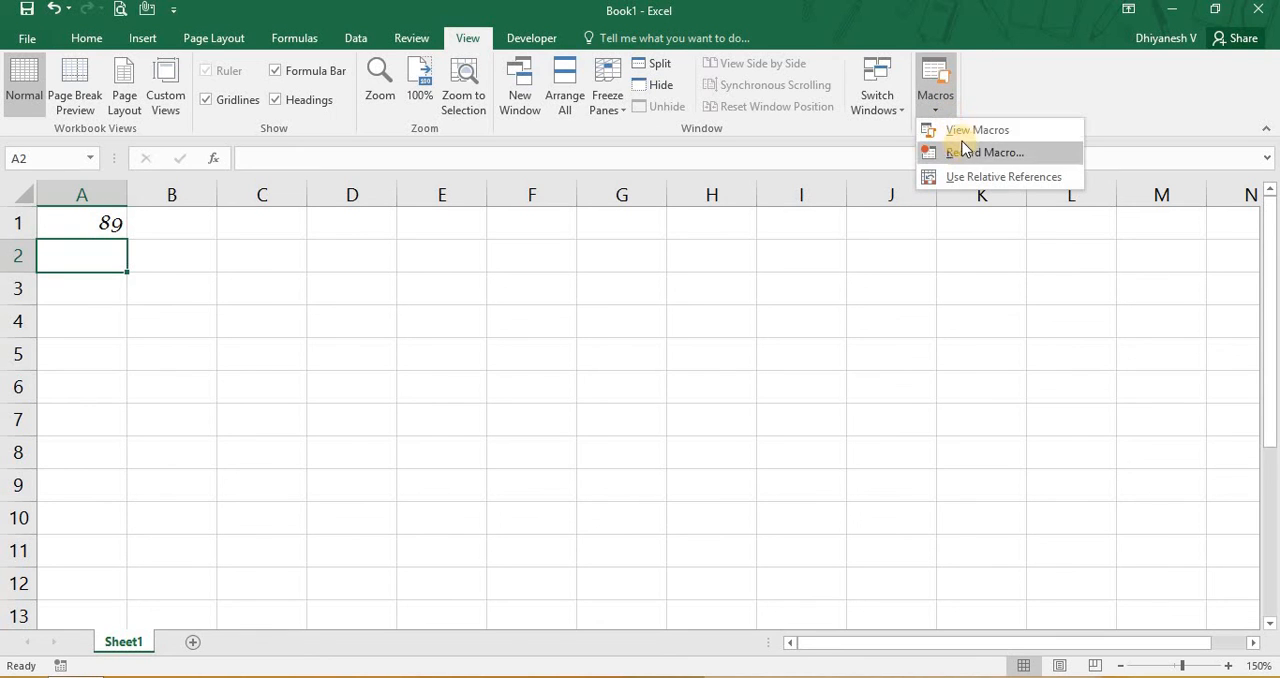
left_click(962, 132)
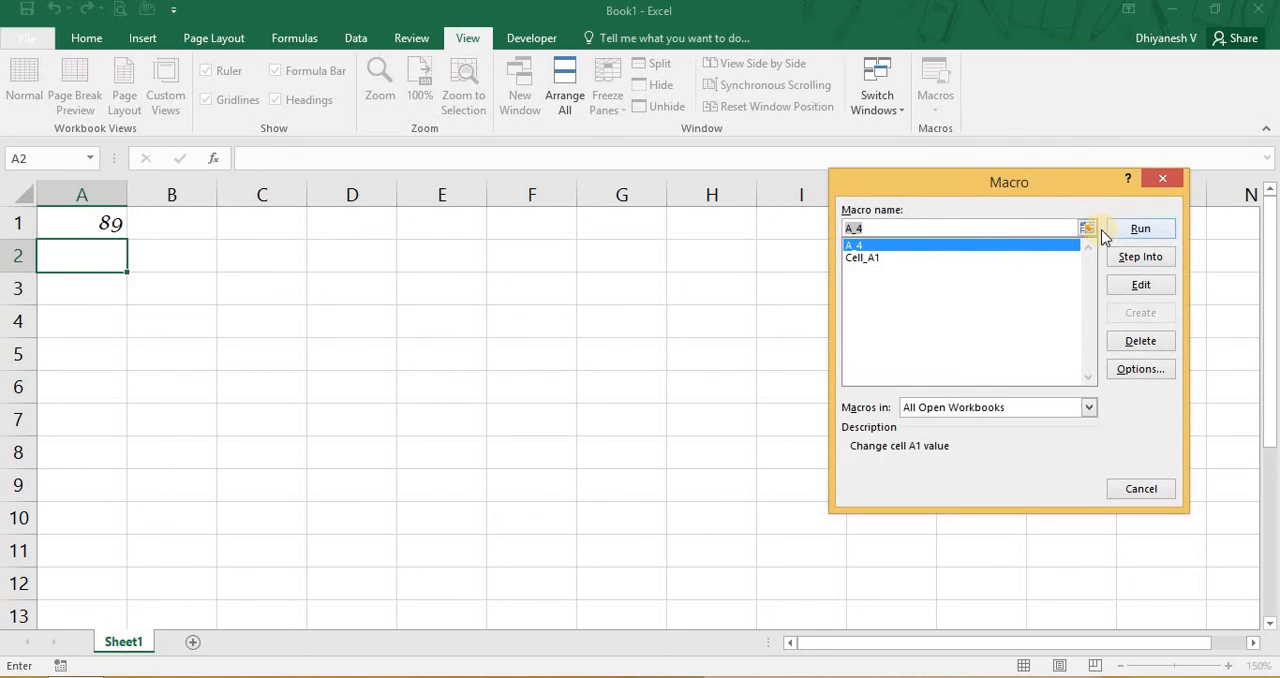
left_click(890, 260)
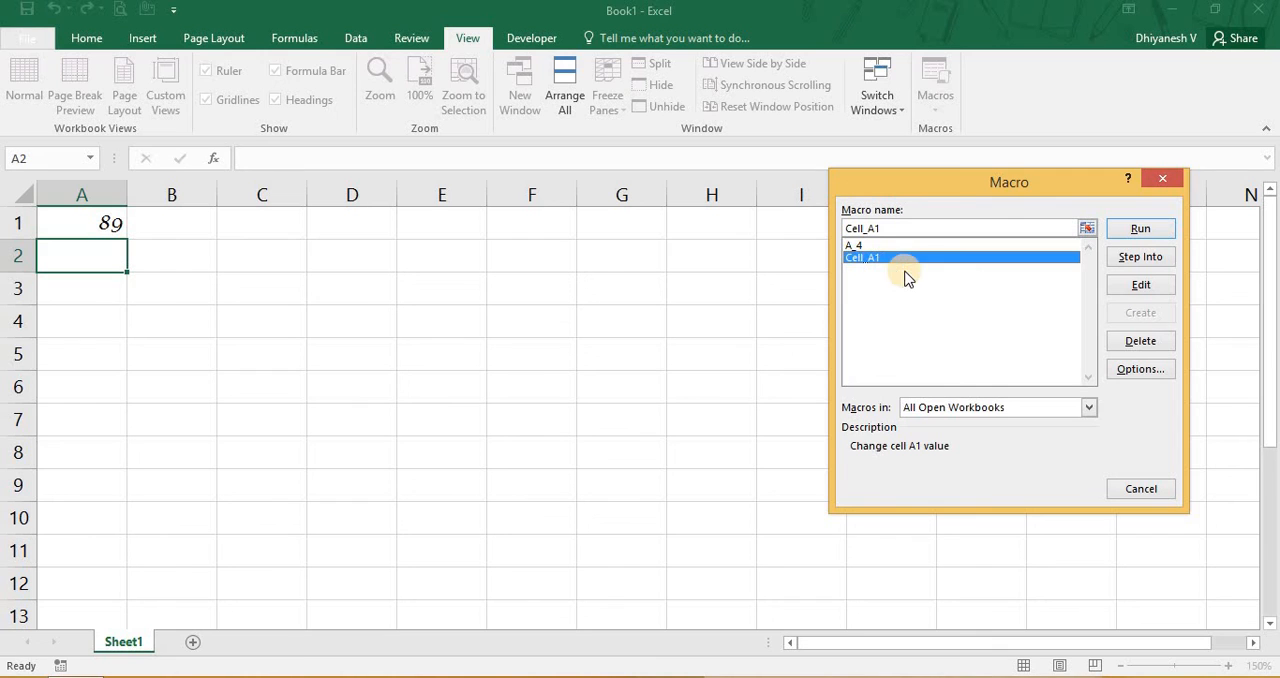
left_click(1141, 231)
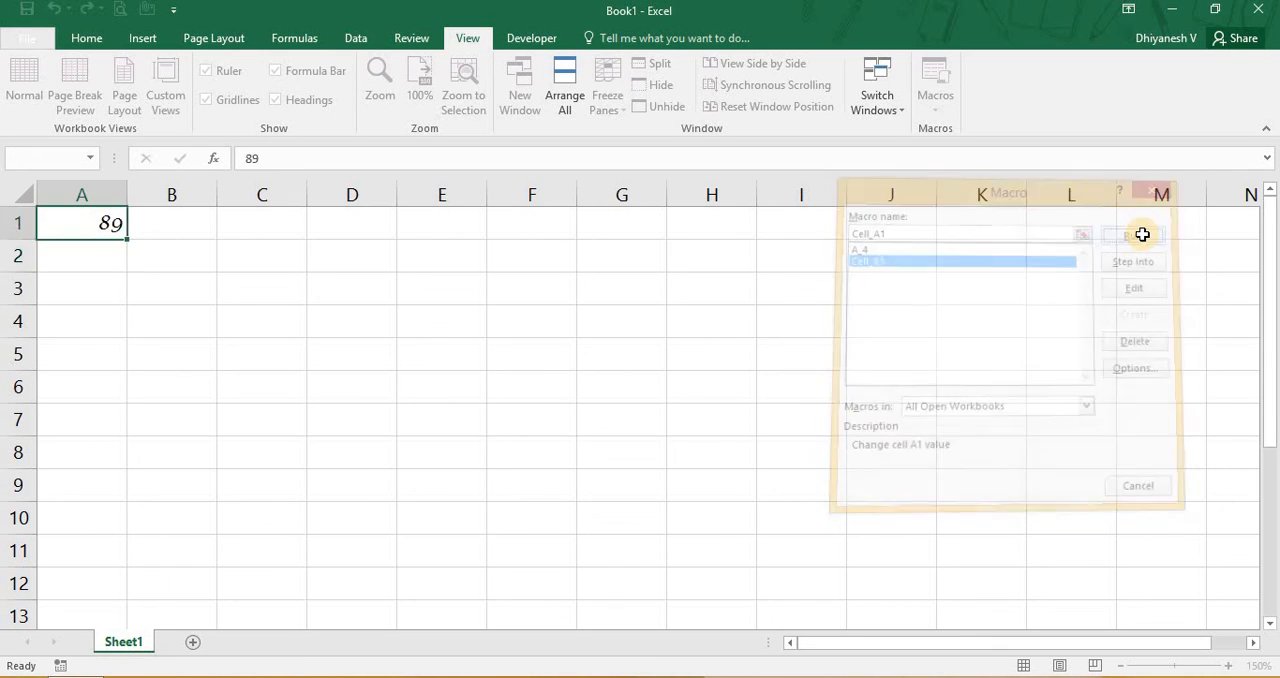
- Format cell A1 with a yellow fill and bold red text at font size 16, and change its value to 87
left_click(43, 212)
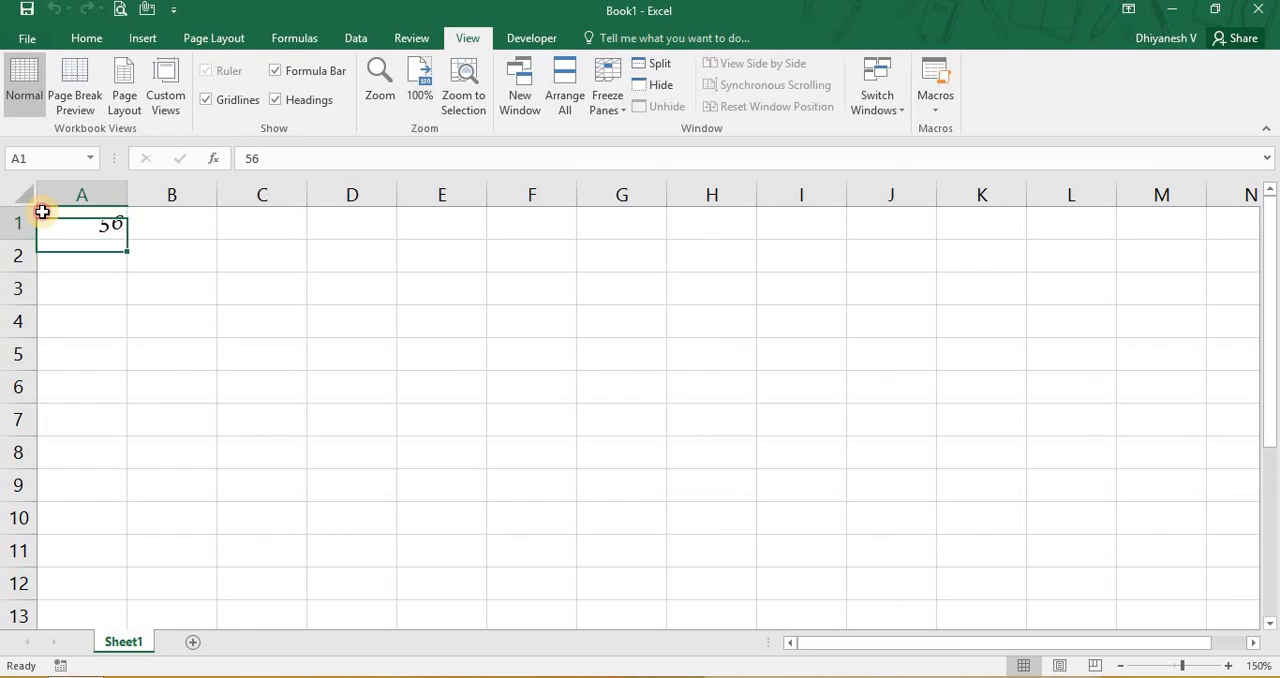
left_click(76, 40)
left_click(284, 100)
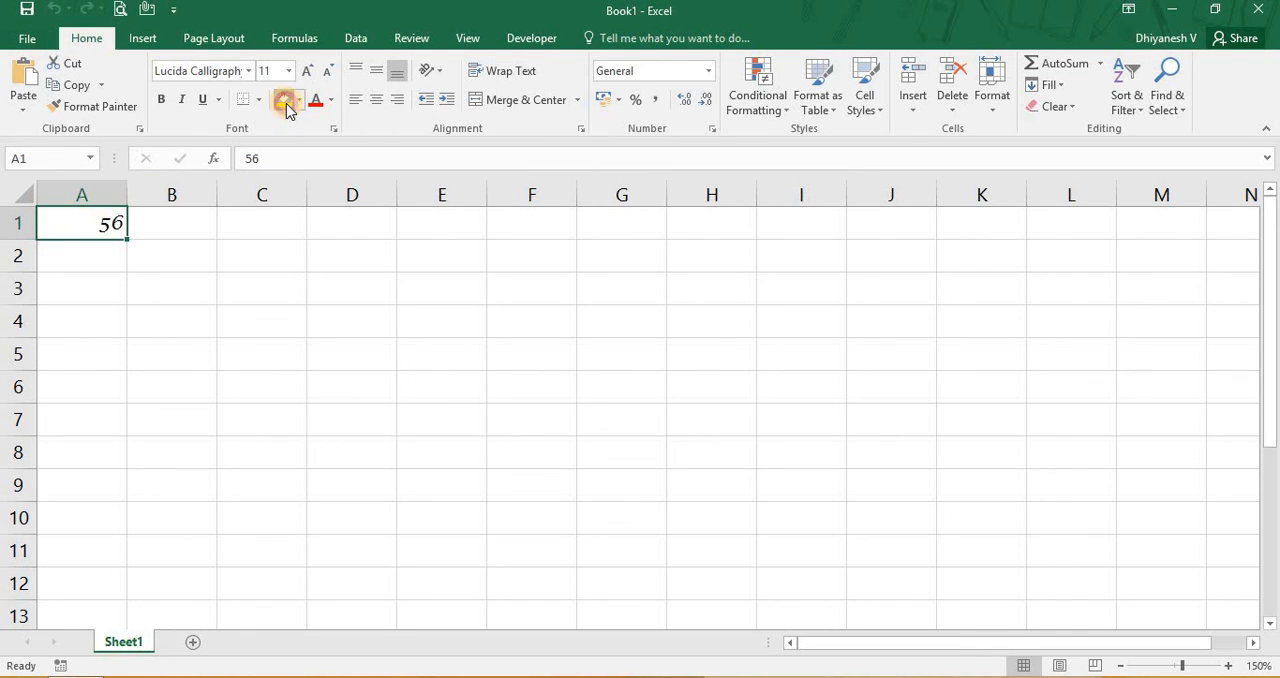
left_click(168, 104)
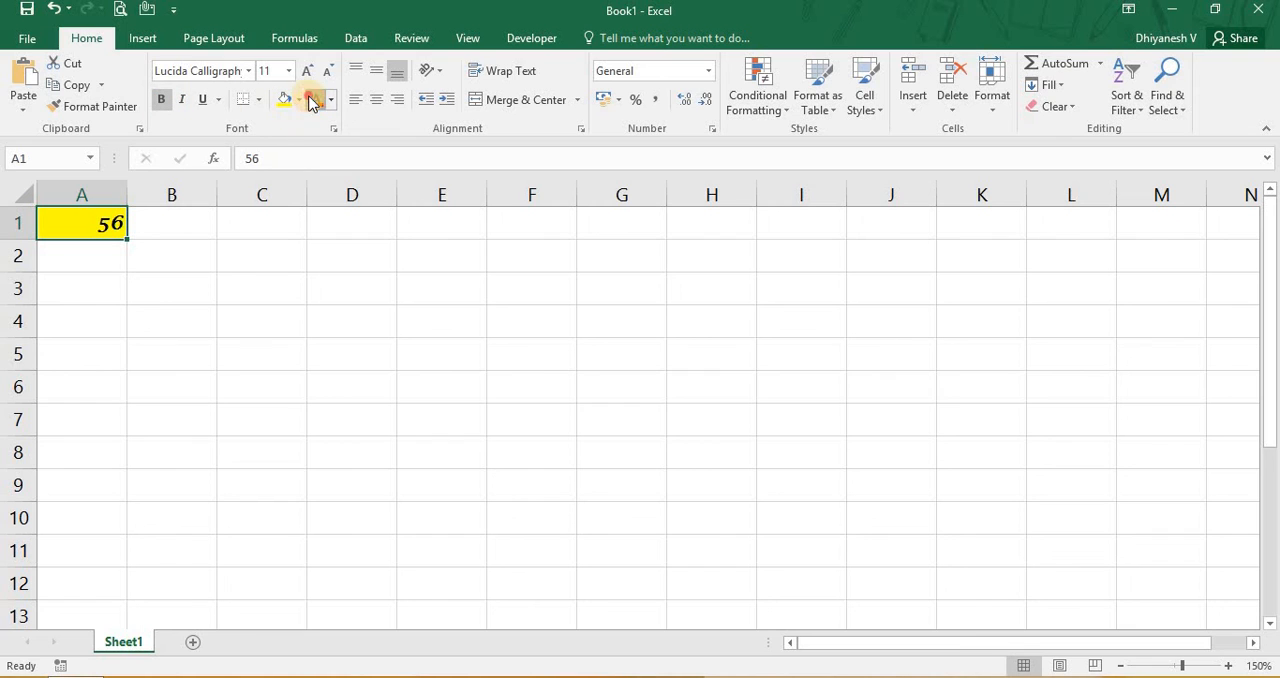
left_click(315, 99)
left_click(308, 80)
left_click(308, 80)
left_click(308, 80)
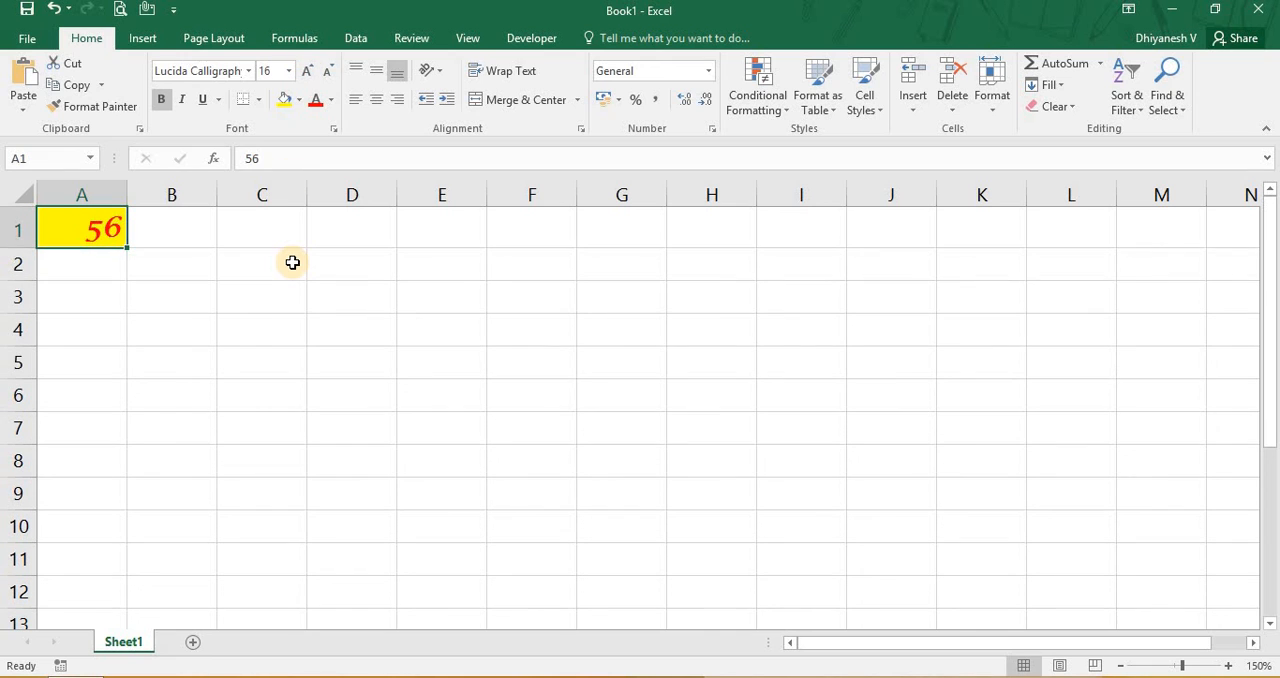
type("87")
key("Return")
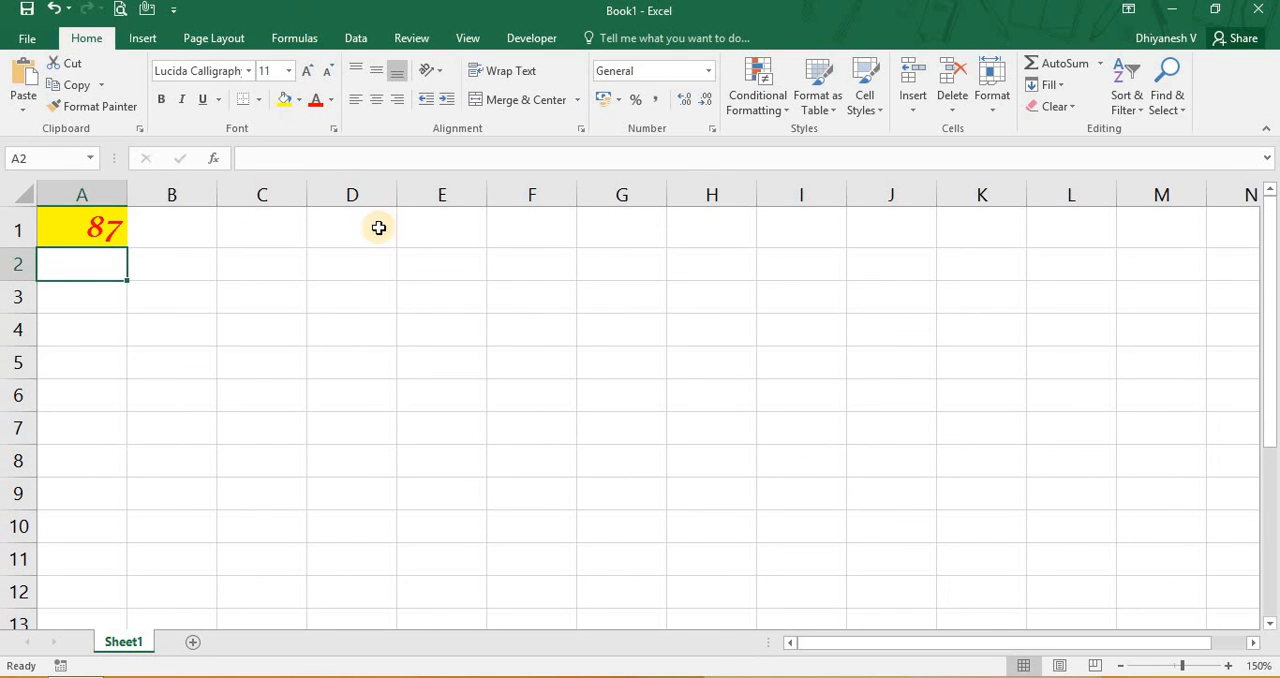
- Run the Cell_A1 macro on the formatted sheet and select cell A1 to check its value
left_click(470, 40)
left_click(892, 288)
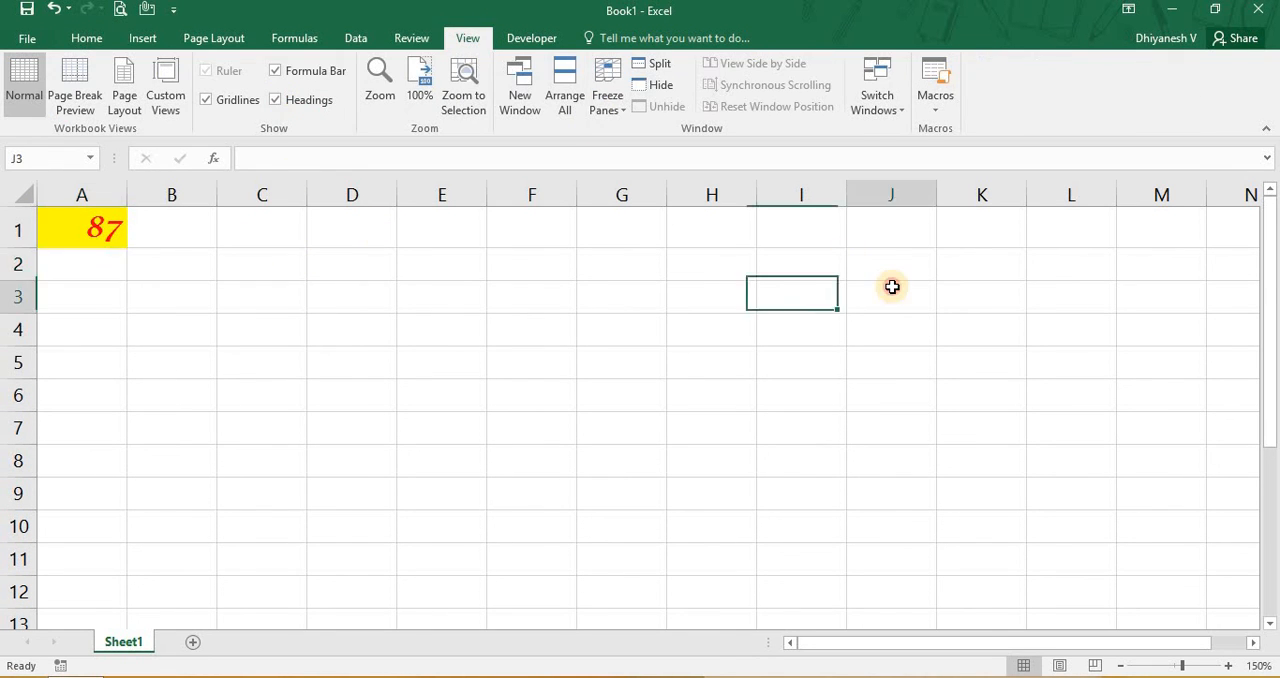
left_click(1155, 305)
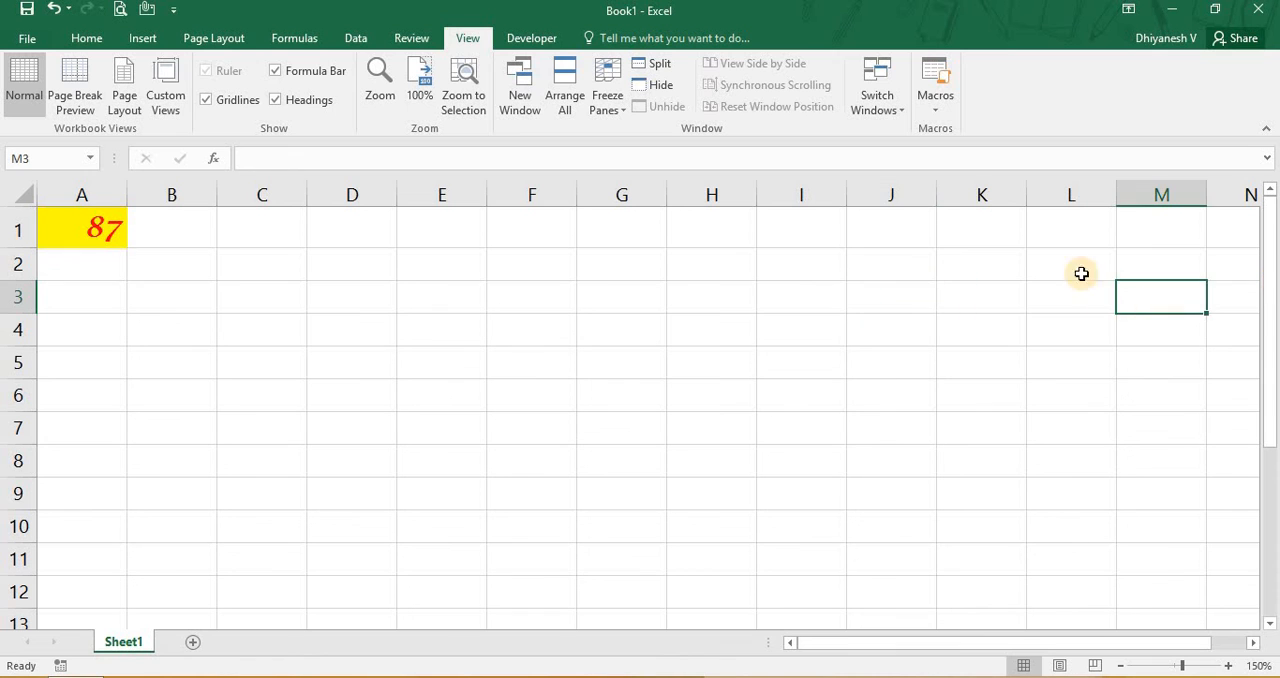
left_click(954, 112)
left_click(963, 128)
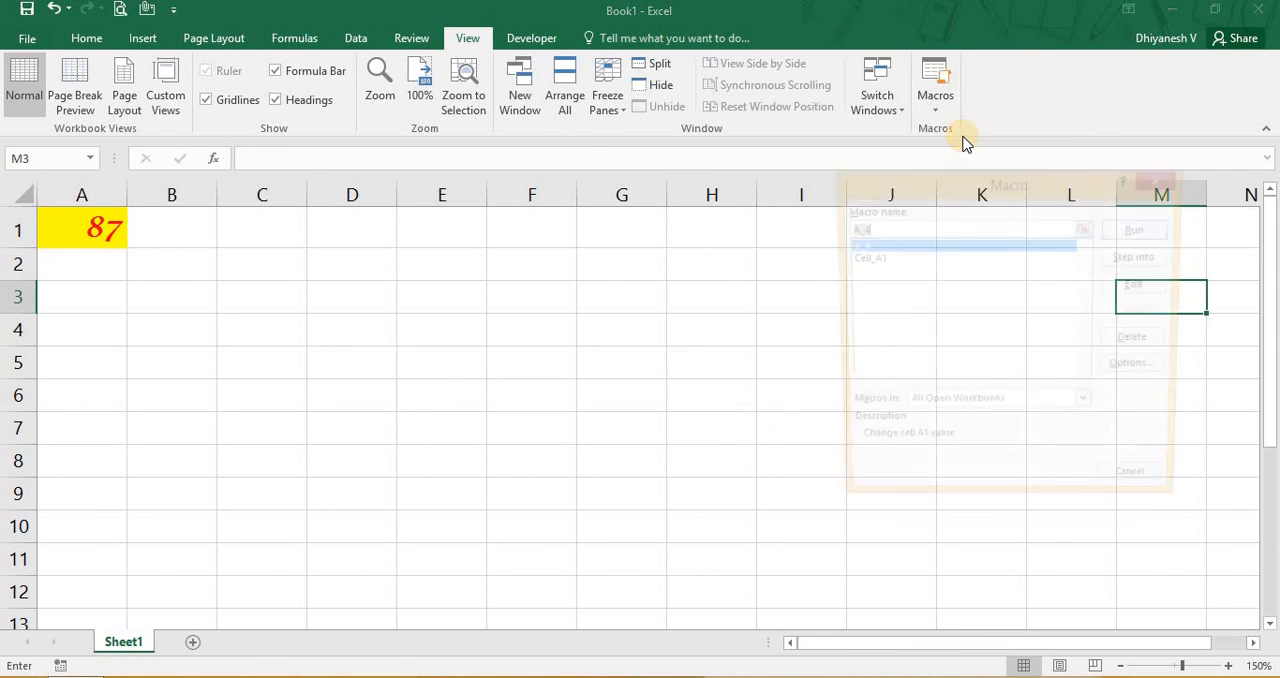
left_click(902, 260)
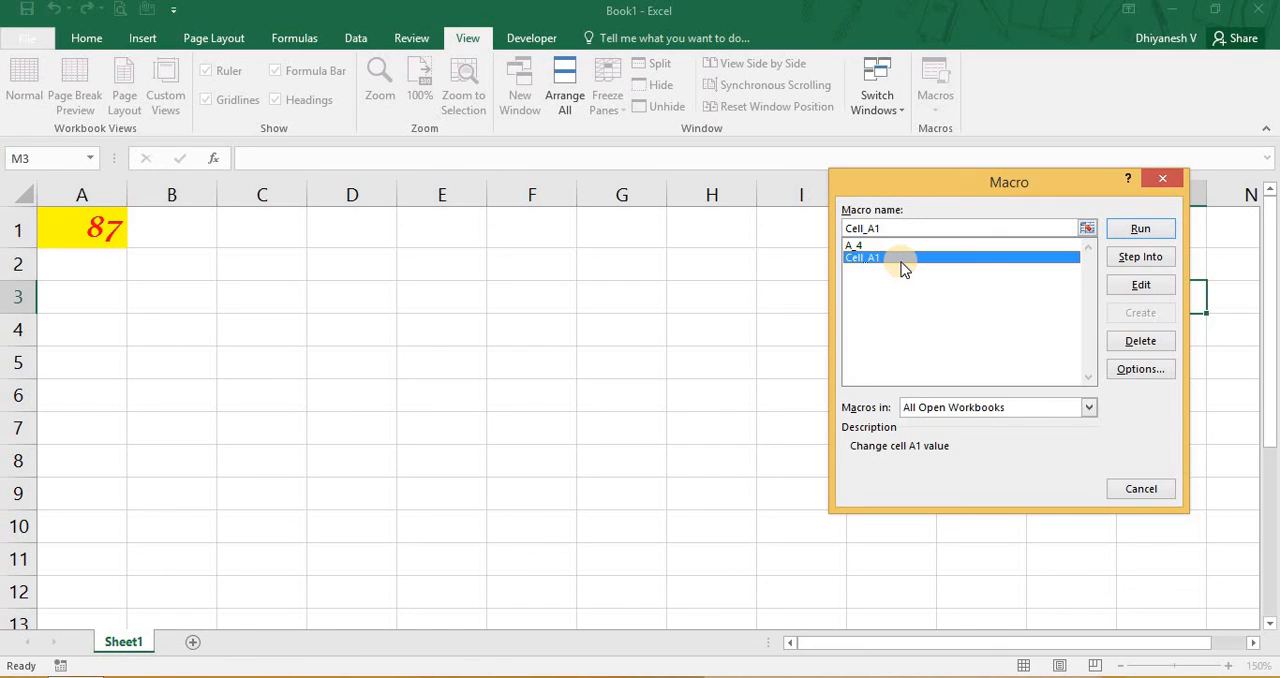
left_click(1117, 232)
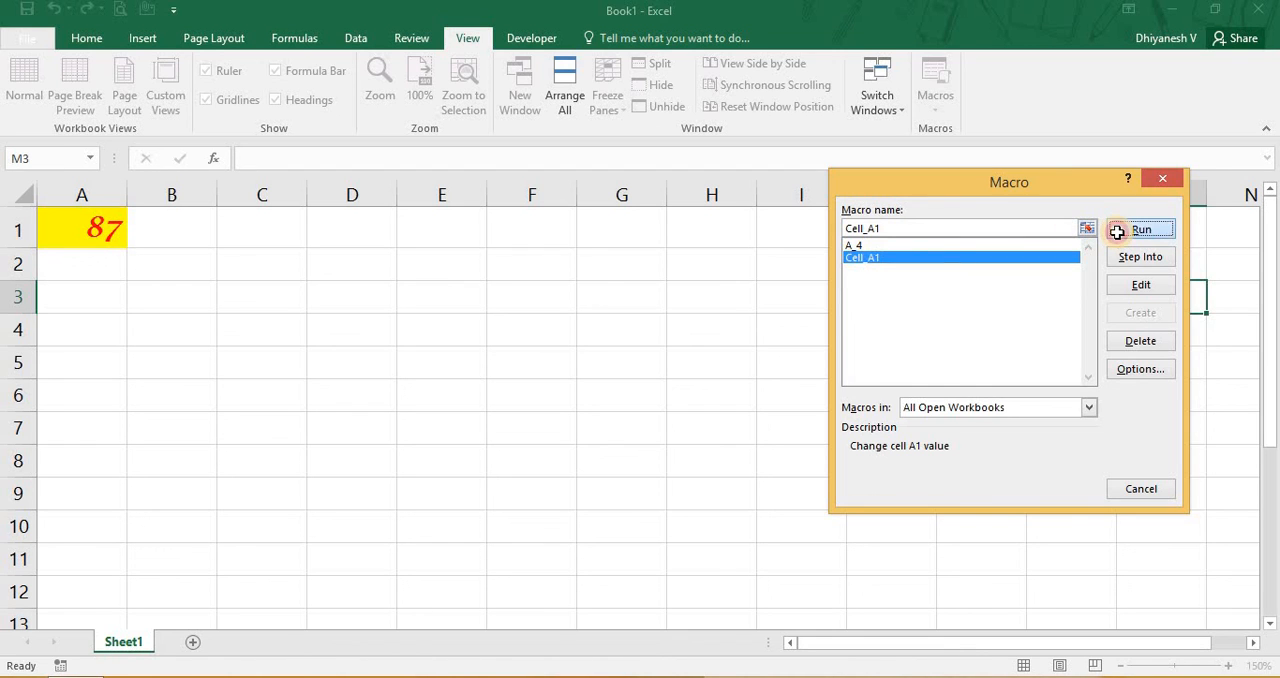
left_click(76, 227)
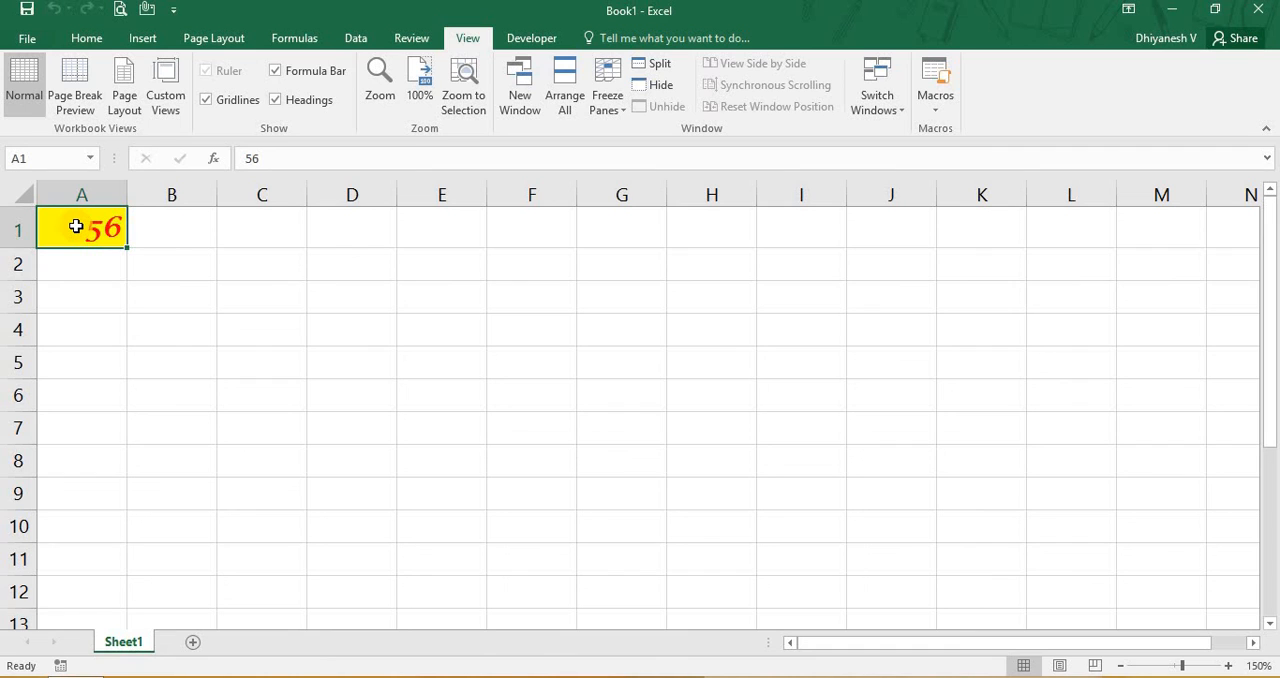